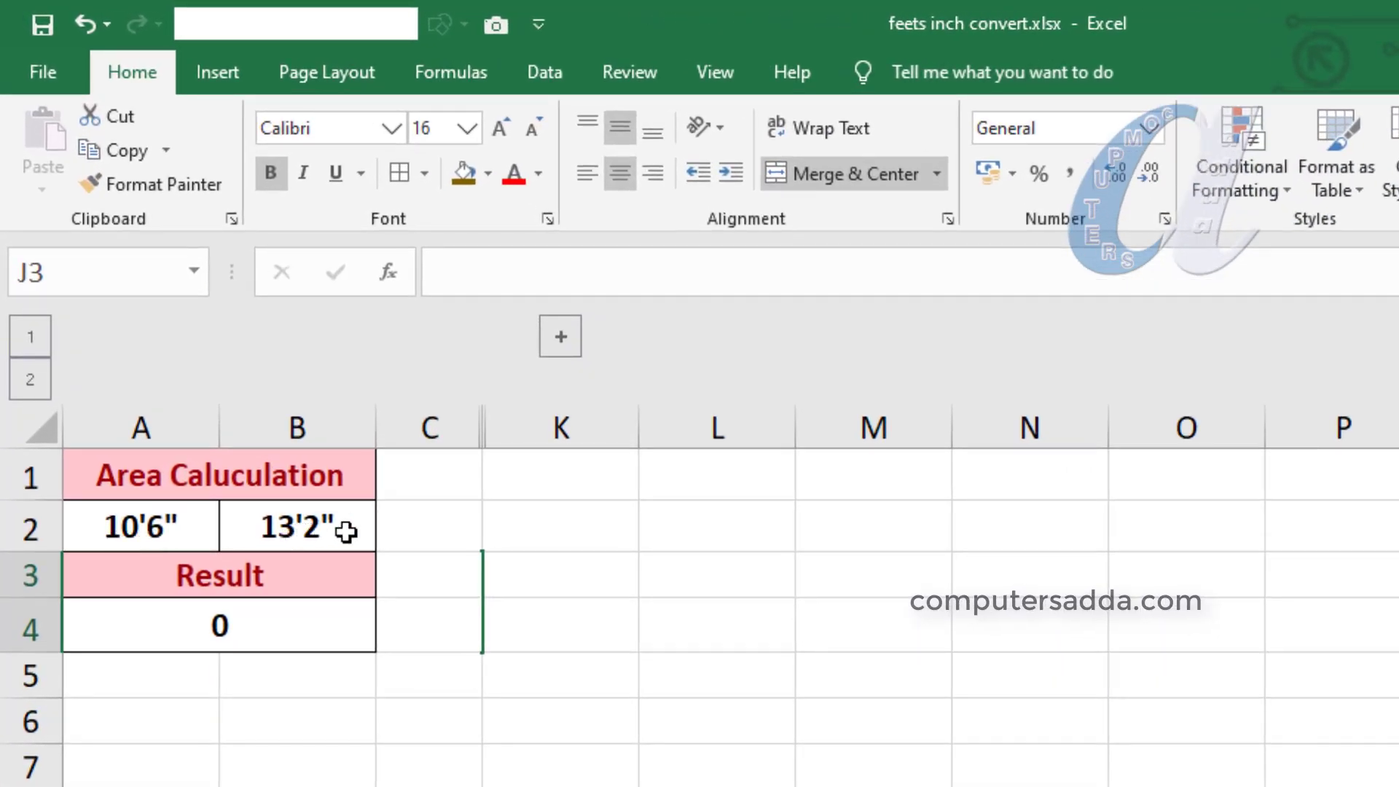
Expand the grouped columns D–J to show the '1 Feet = 12 Inchs' table.
click(561, 337)
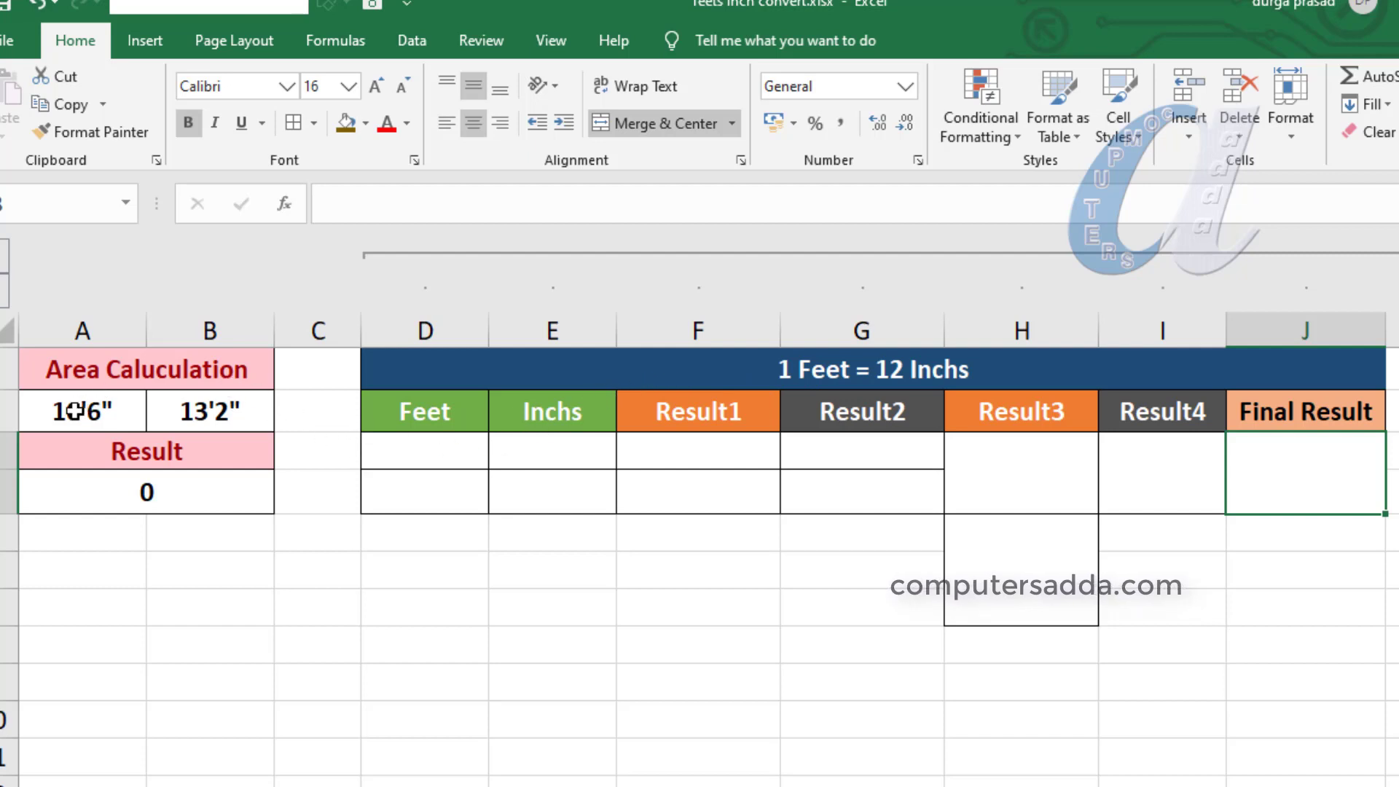
Enter the first length as Feet 10 and Inchs 6.
click(417, 453)
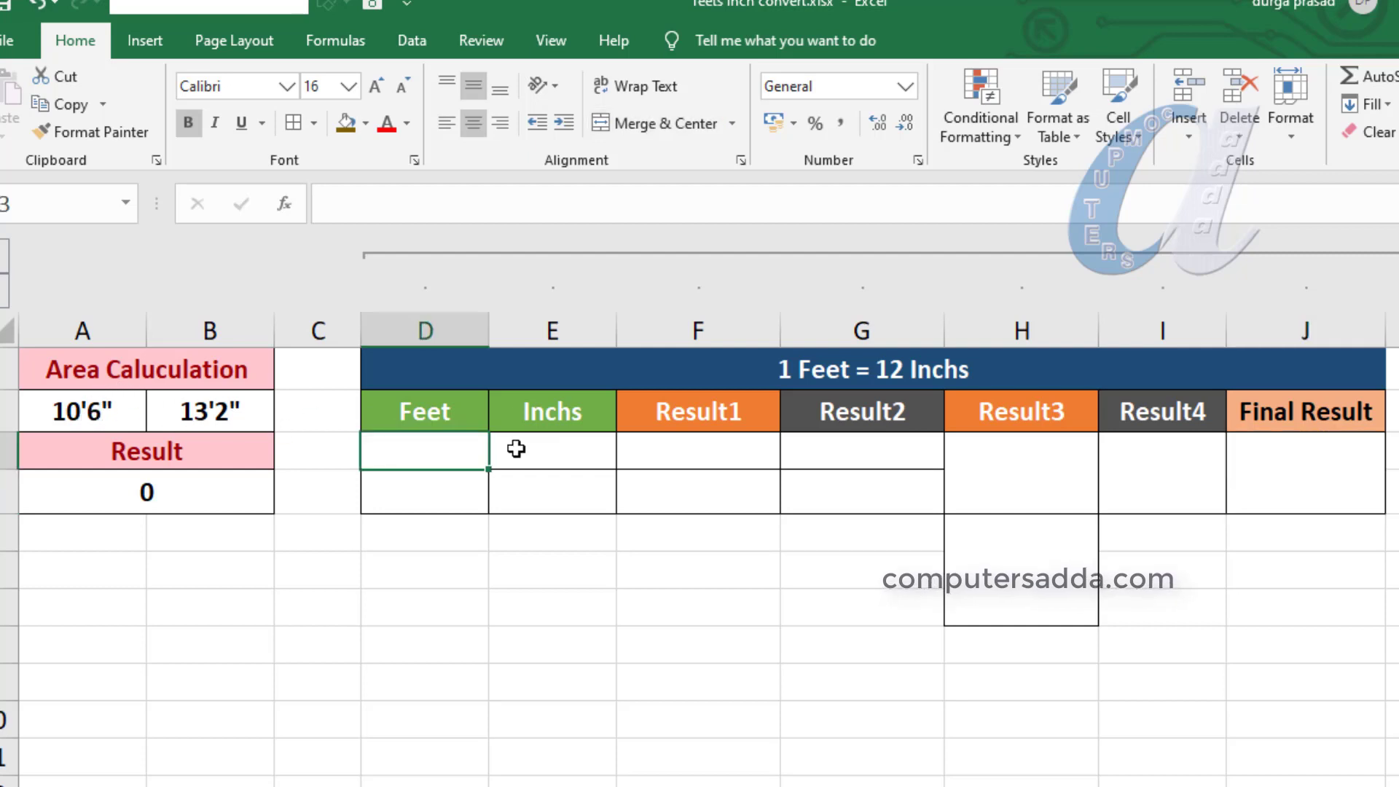
text(10)
click(574, 457)
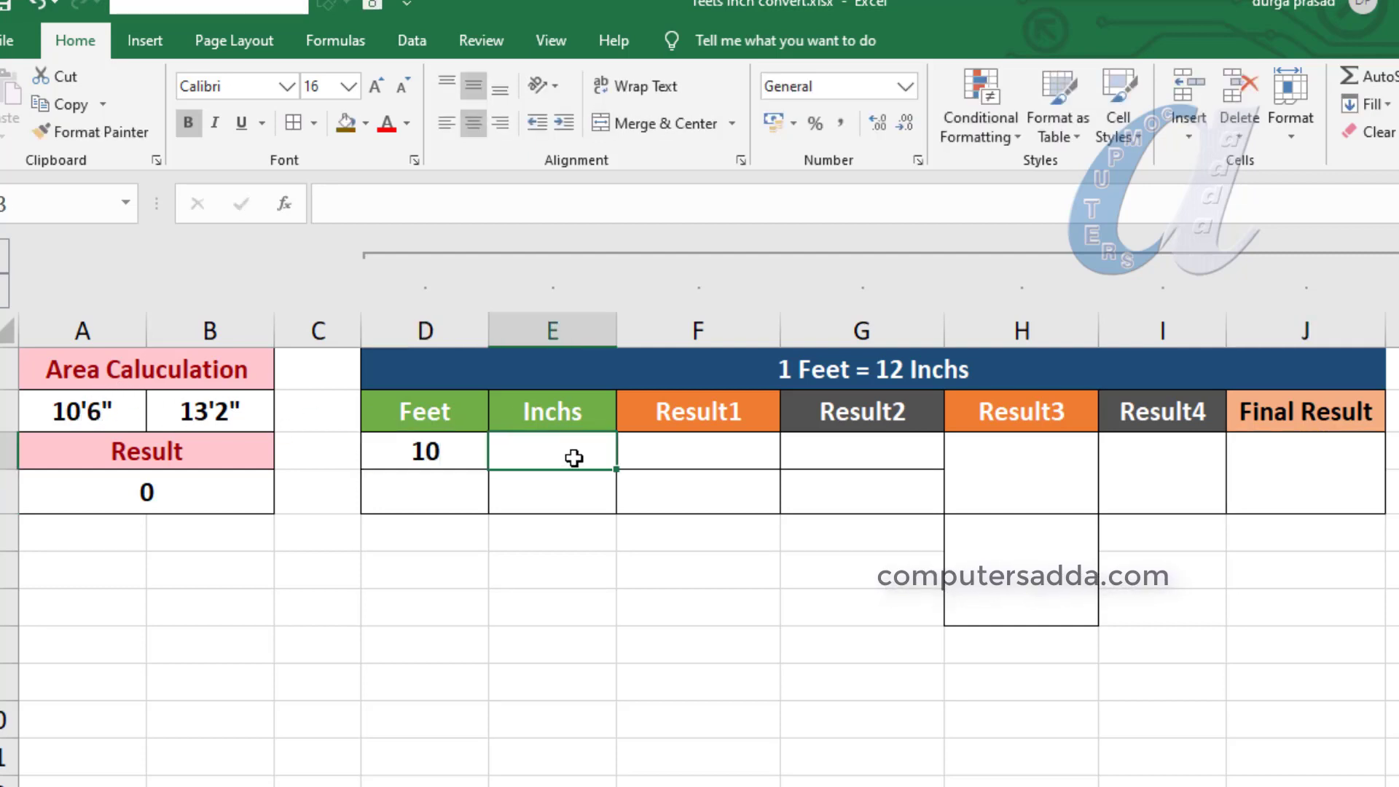
text(6)
click(543, 490)
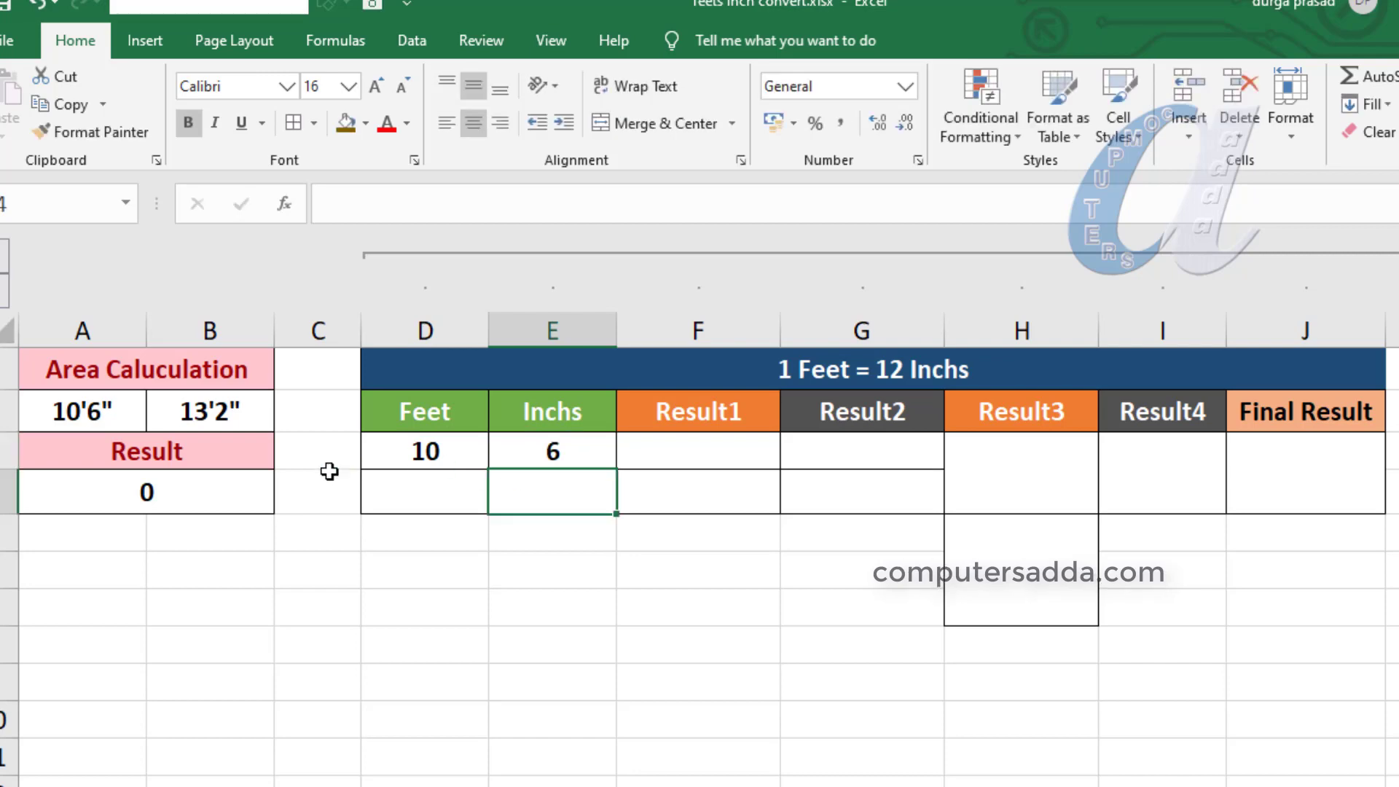
Enter the second length as Feet 13 and Inchs 2, then select both columns' values.
click(401, 502)
text(13)
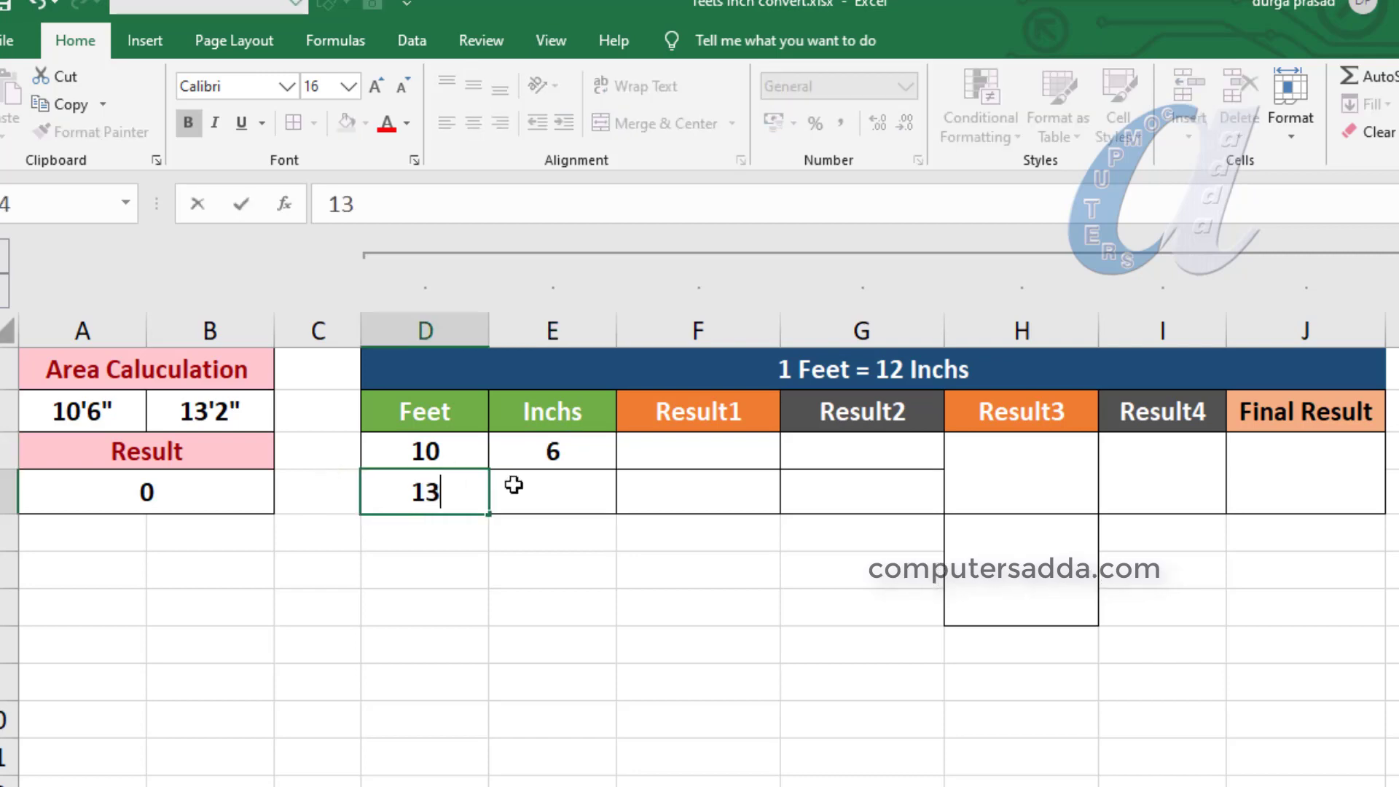
click(548, 484)
text(2)
click(503, 561)
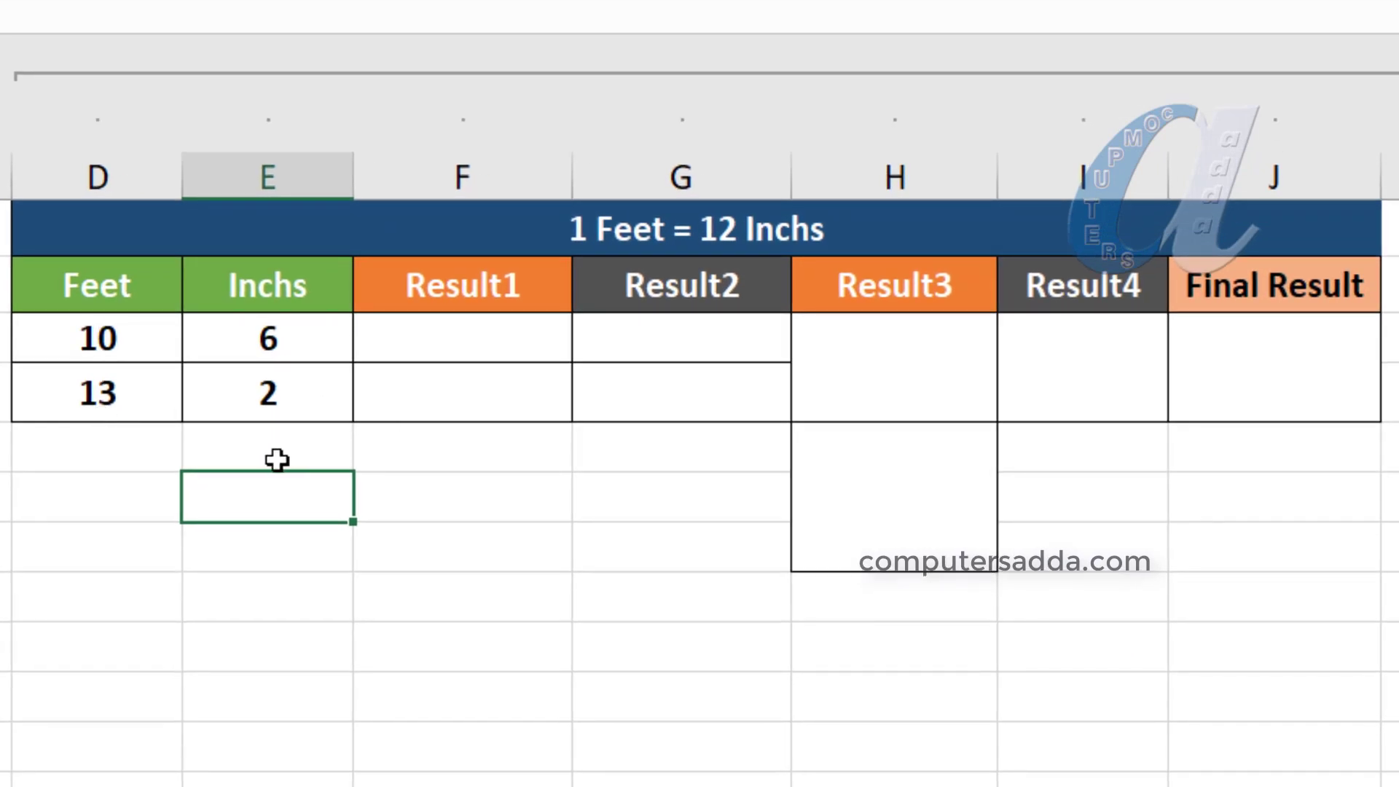
drag(262, 339, 257, 400)
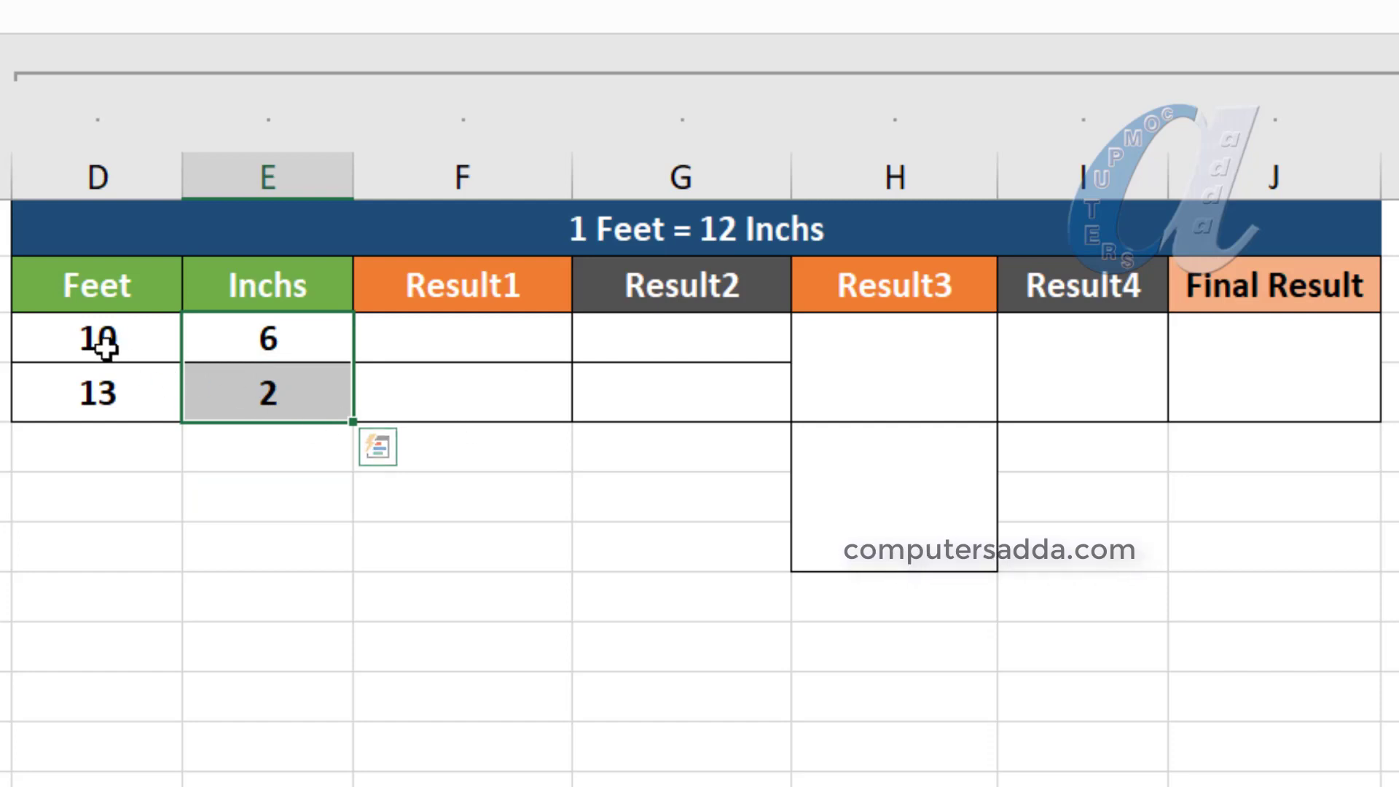
drag(97, 342, 106, 390)
drag(290, 343, 295, 395)
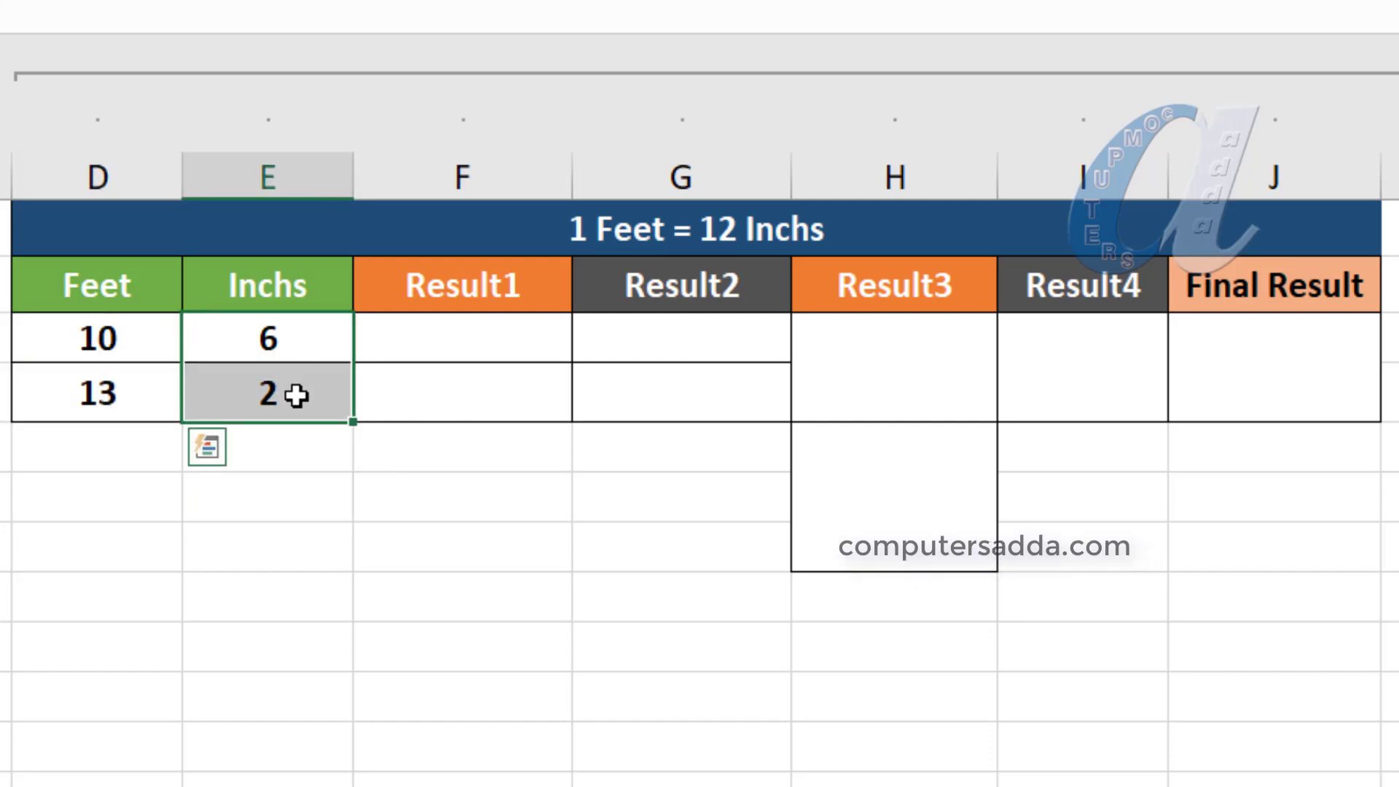
Put =CONVERT(E3,"in","ft") in F3 so the 6 inches show as 0.5 feet.
click(433, 336)
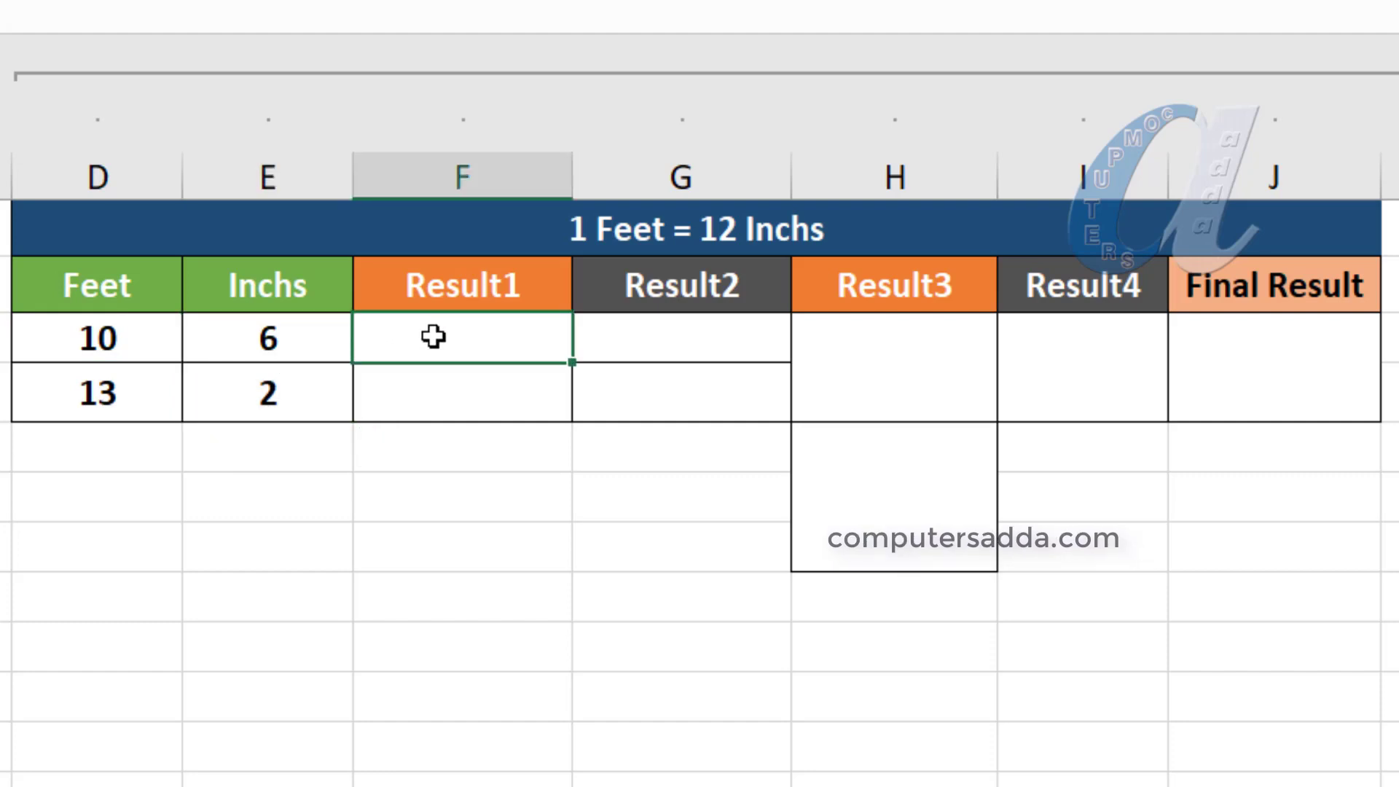
text(=)
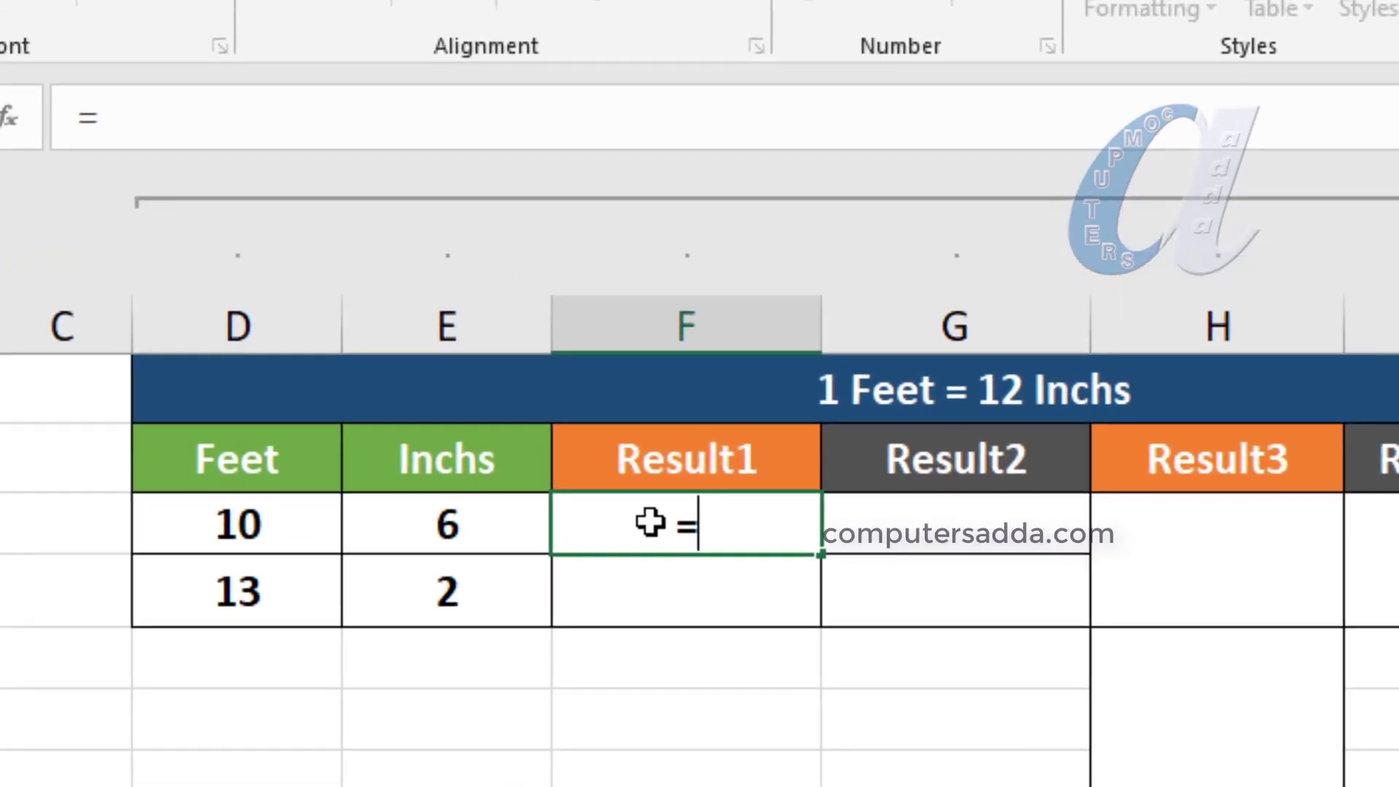
text(conve)
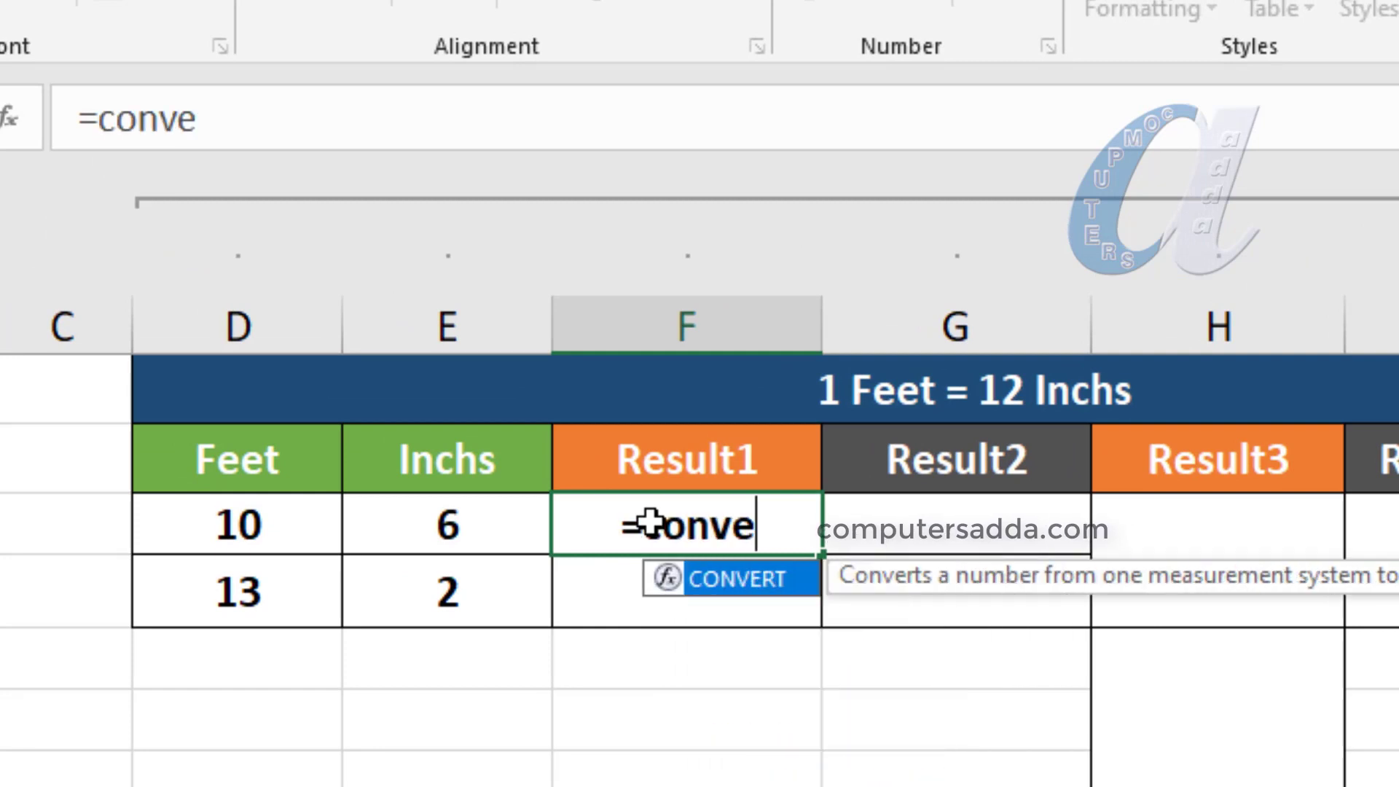
text(r)
key(Tab)
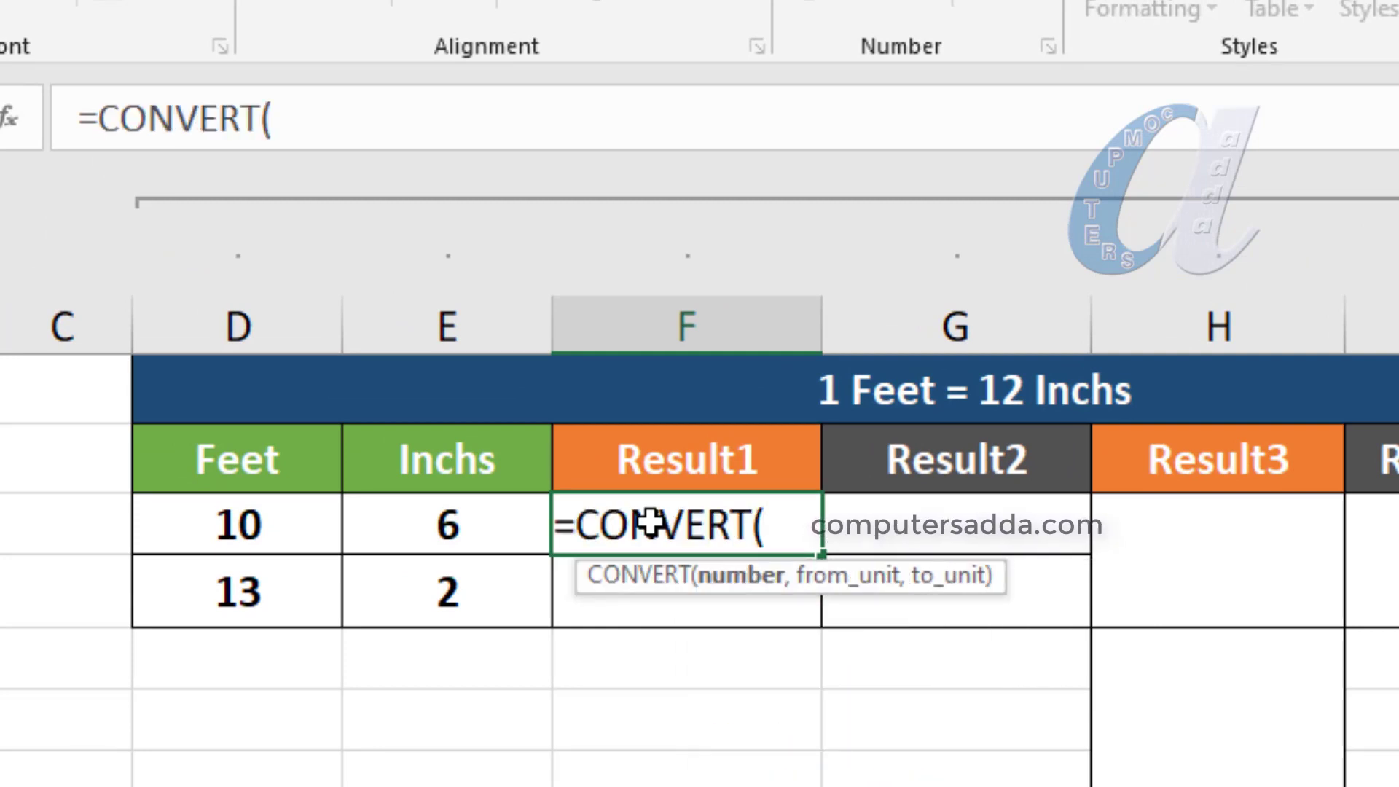
click(419, 526)
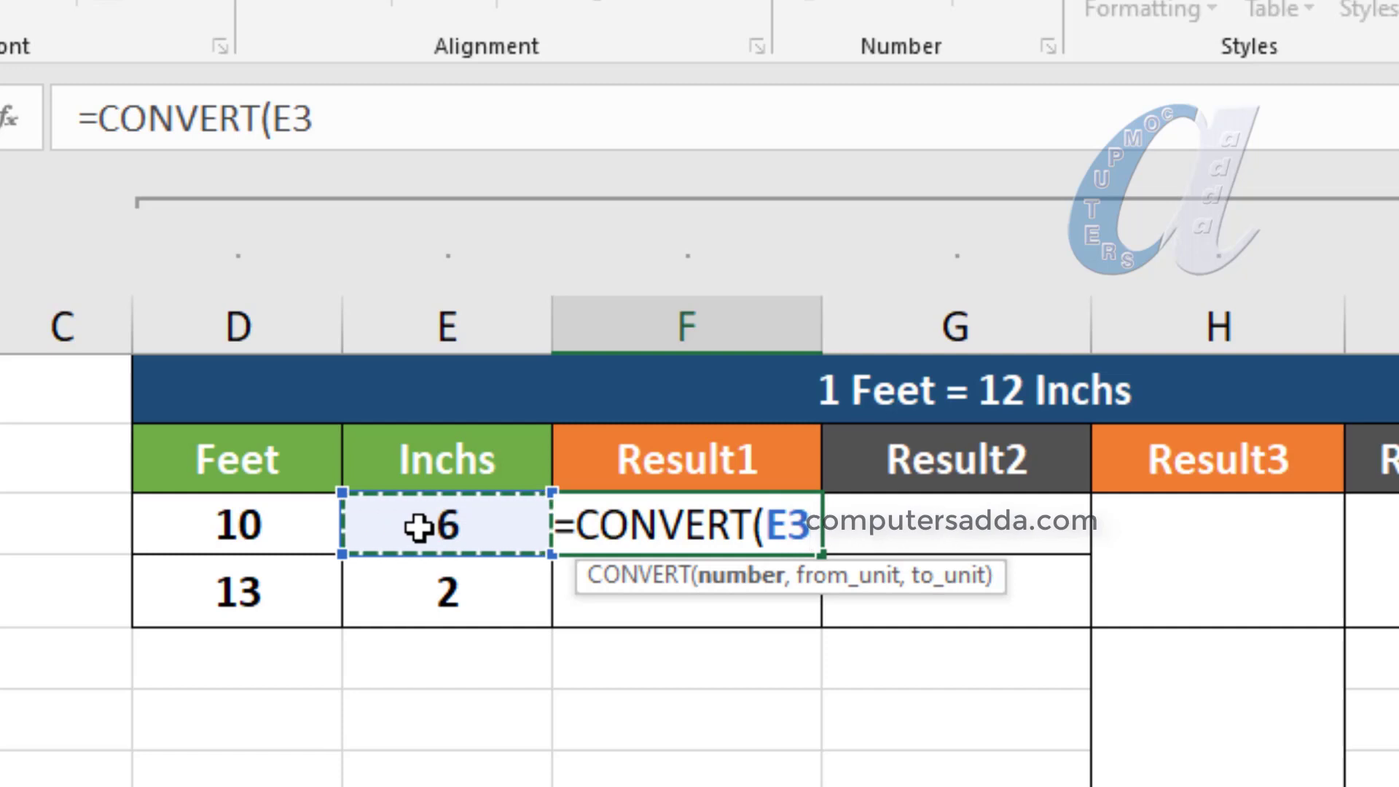
text(,")
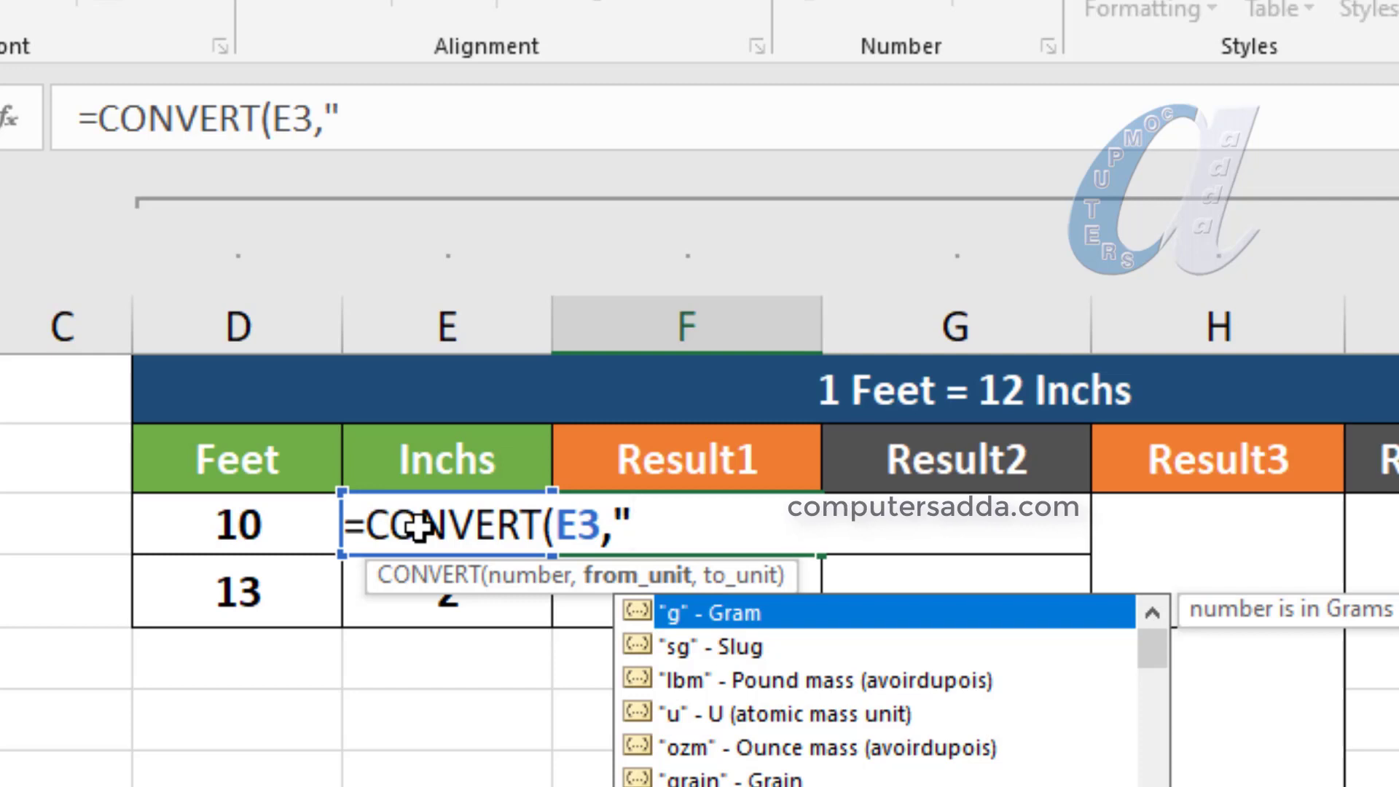
text(in")
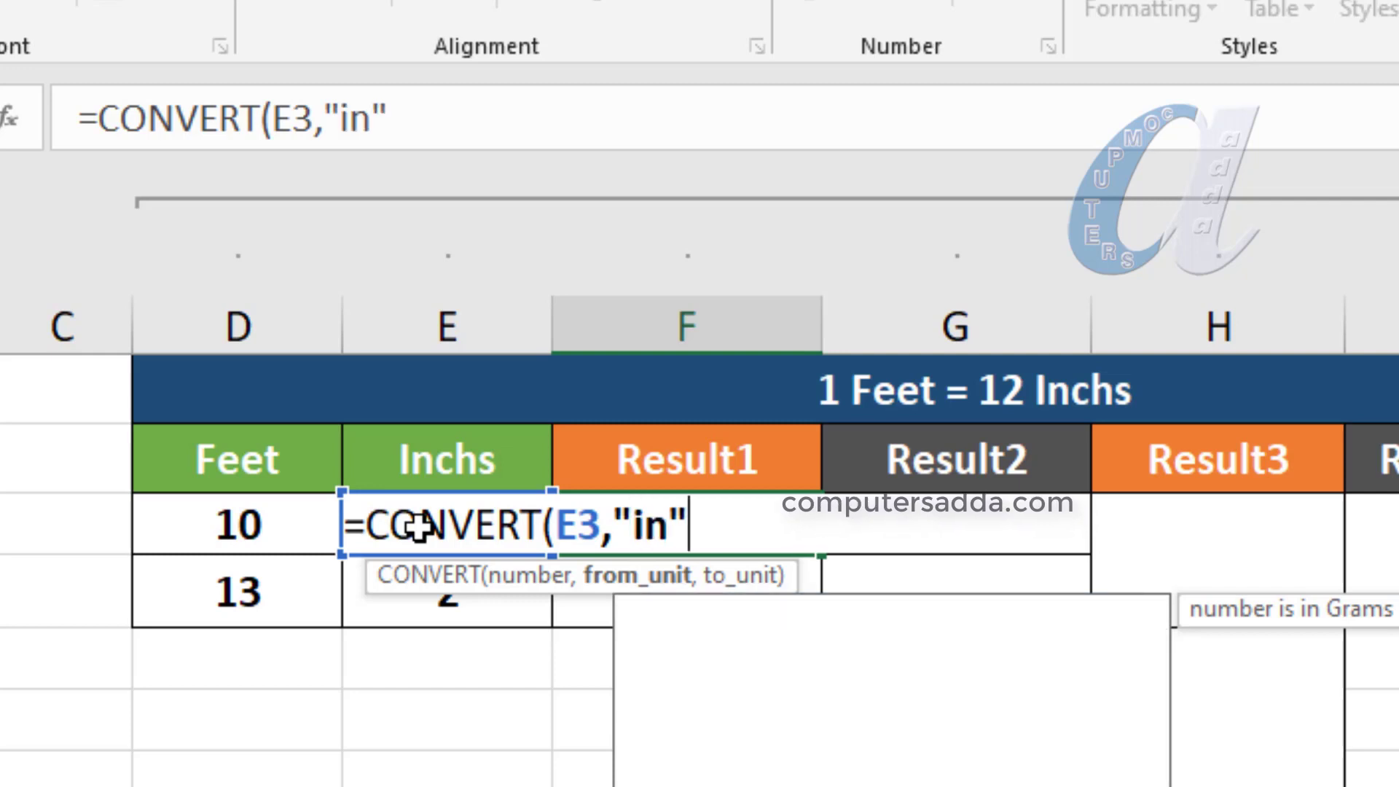
text(,)
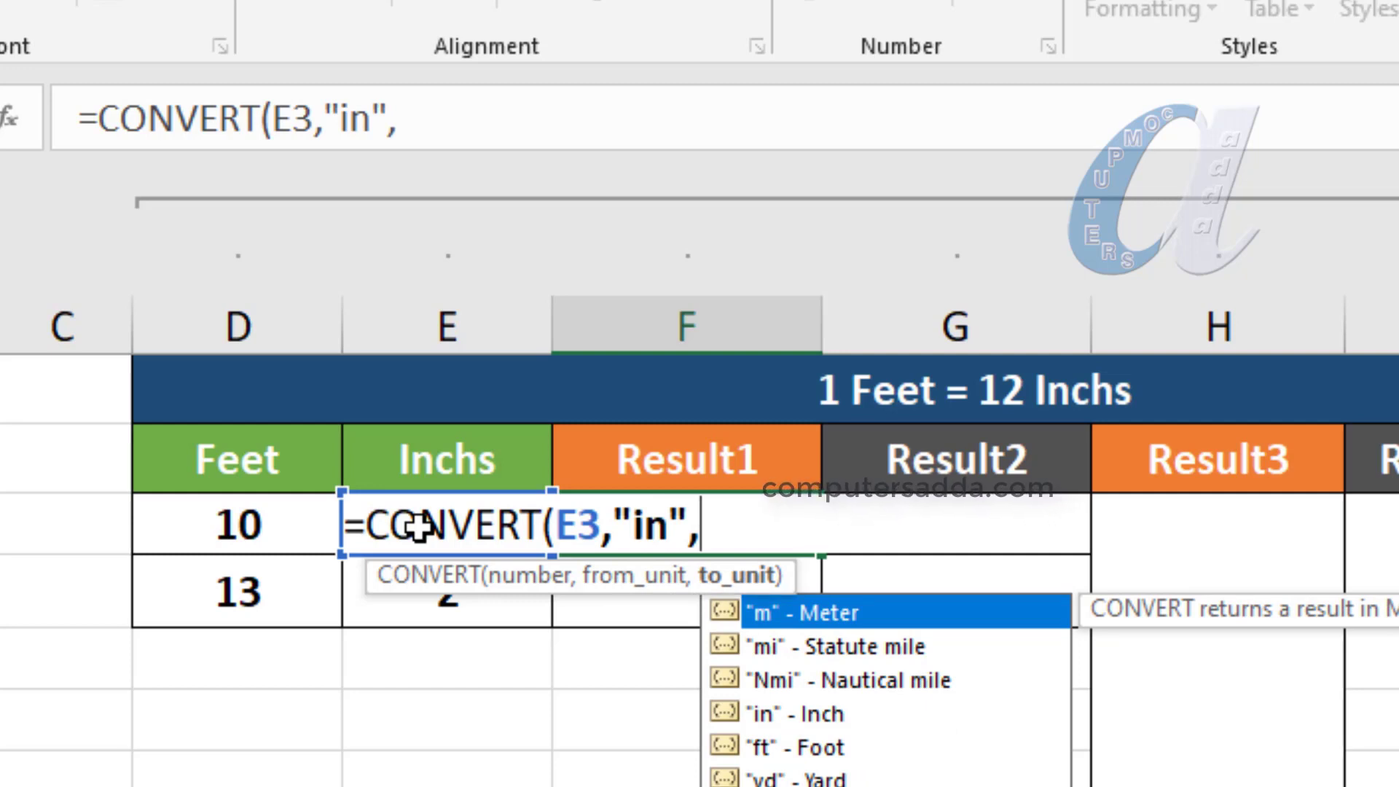
text("ft)
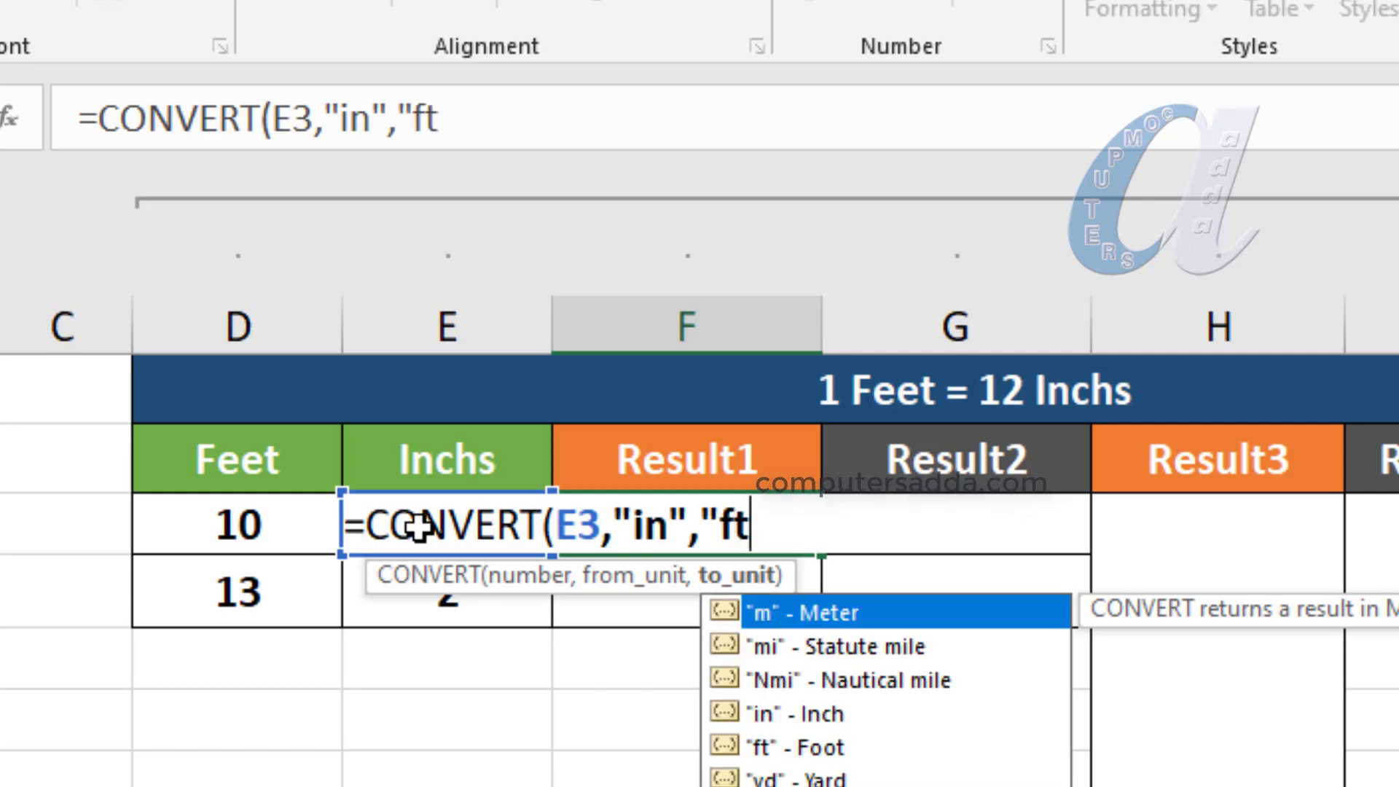
text(")
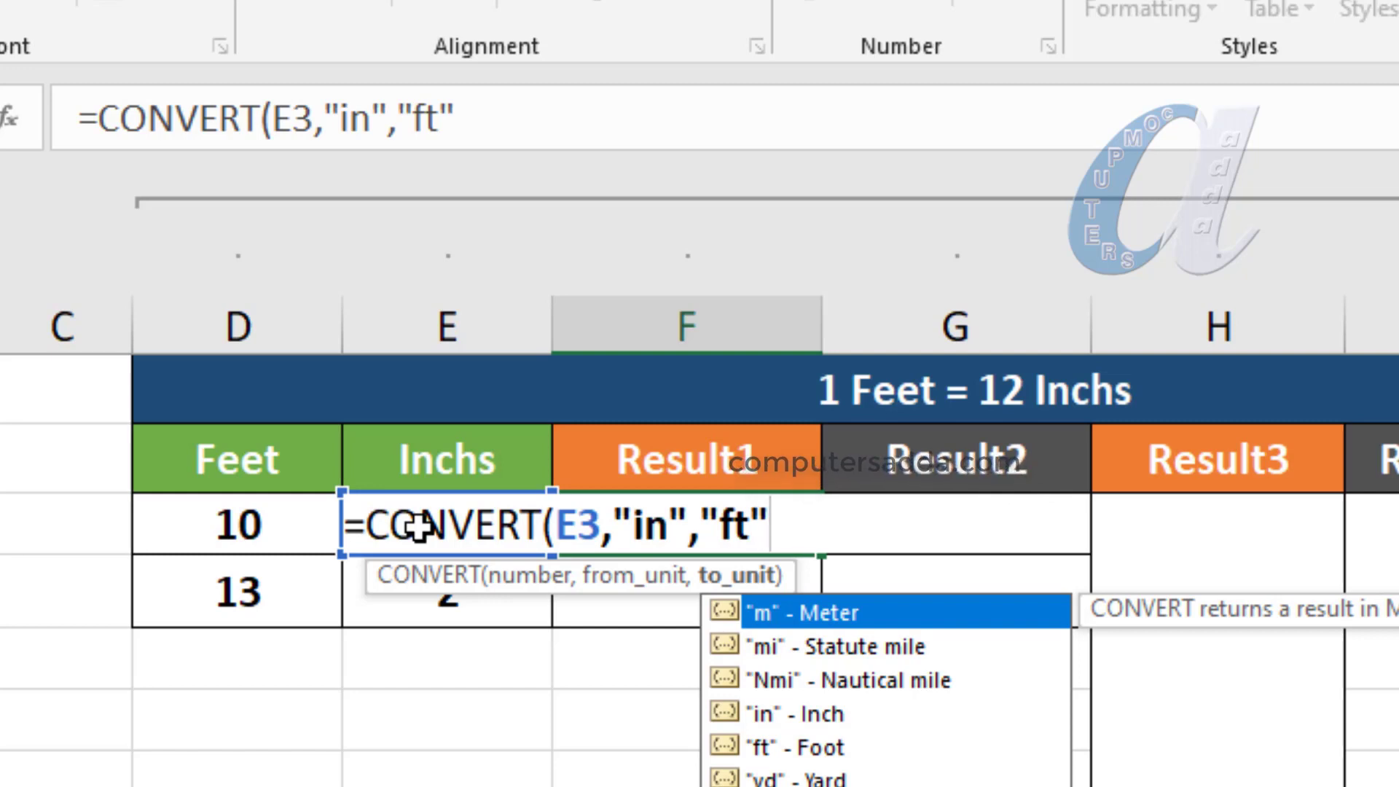
text())
key(Return)
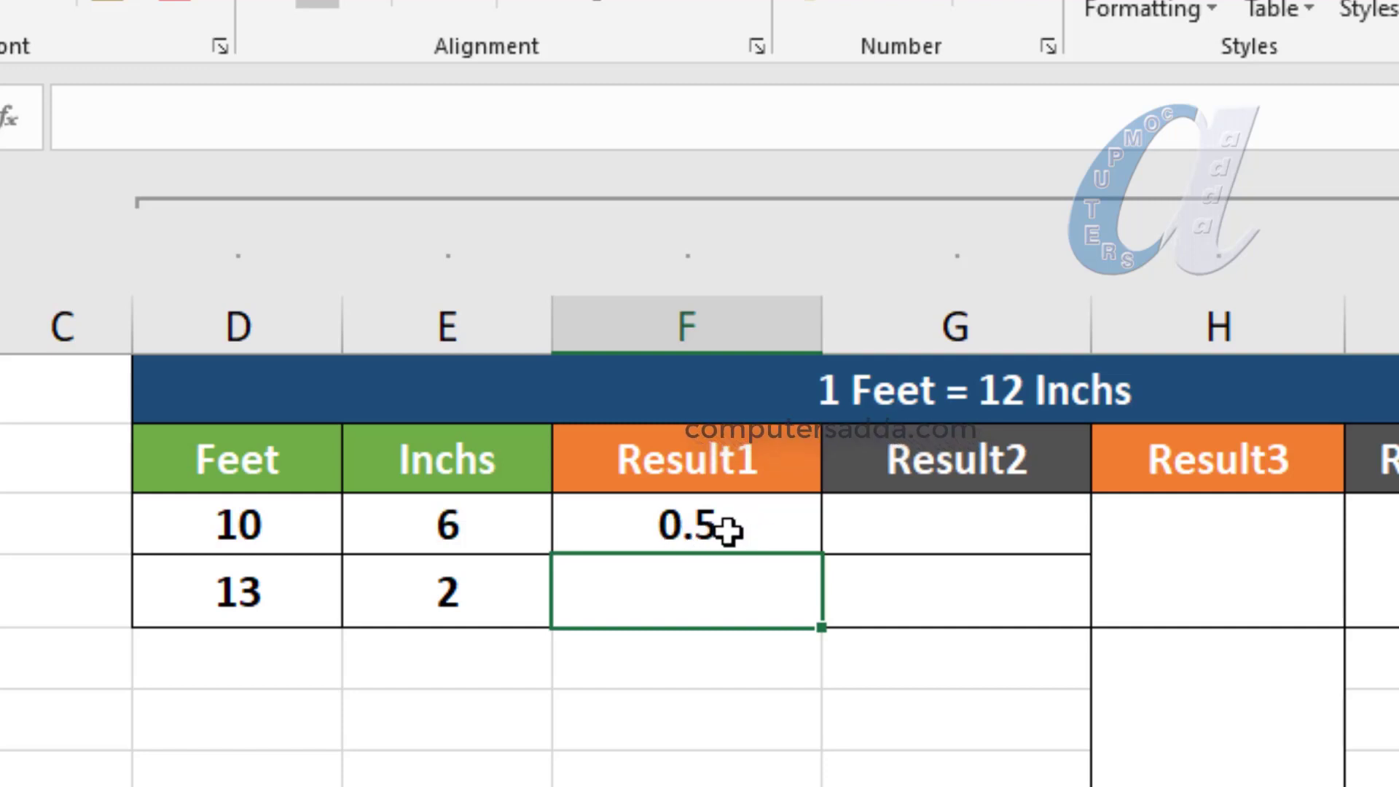
Test the conversion by changing the first inches value to 12, then 4, then back to 6.
click(437, 538)
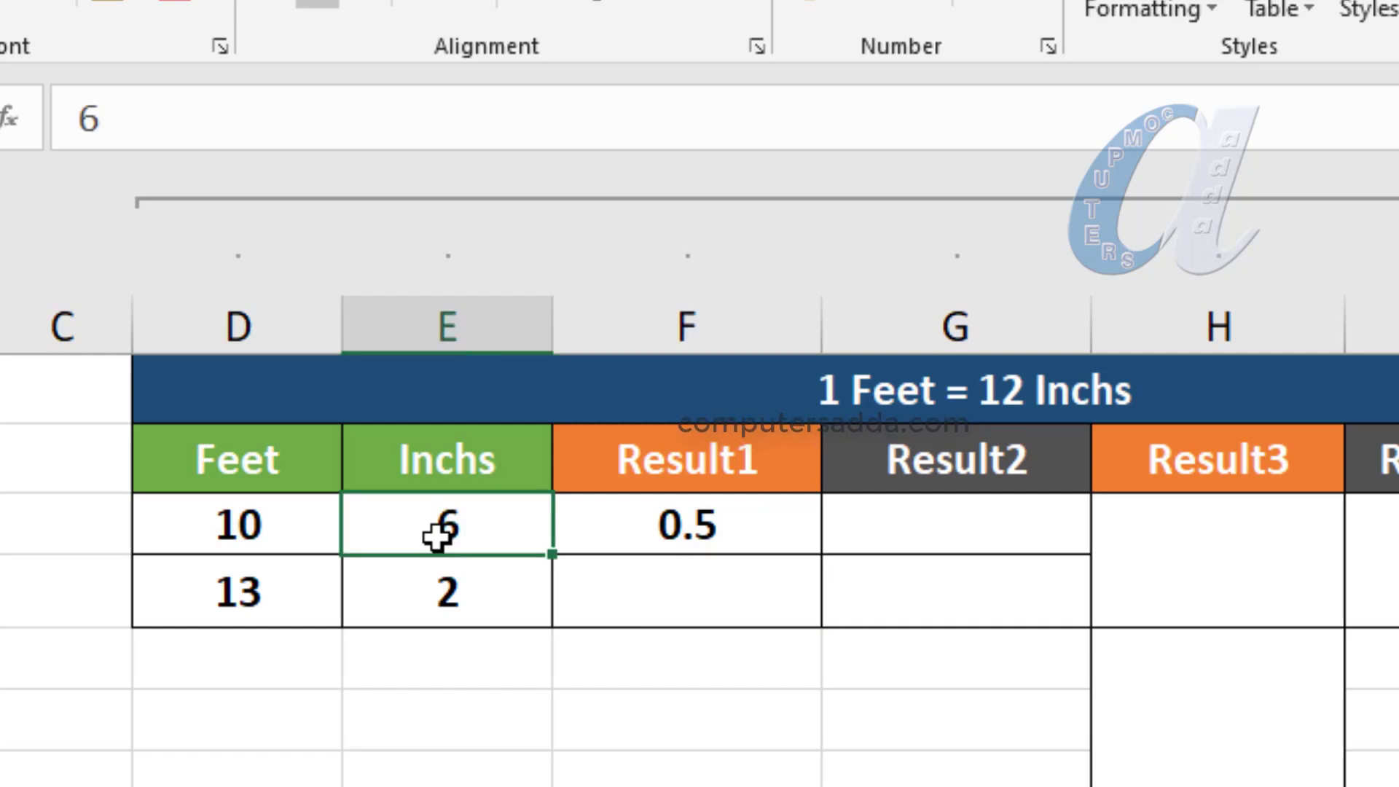
text(12)
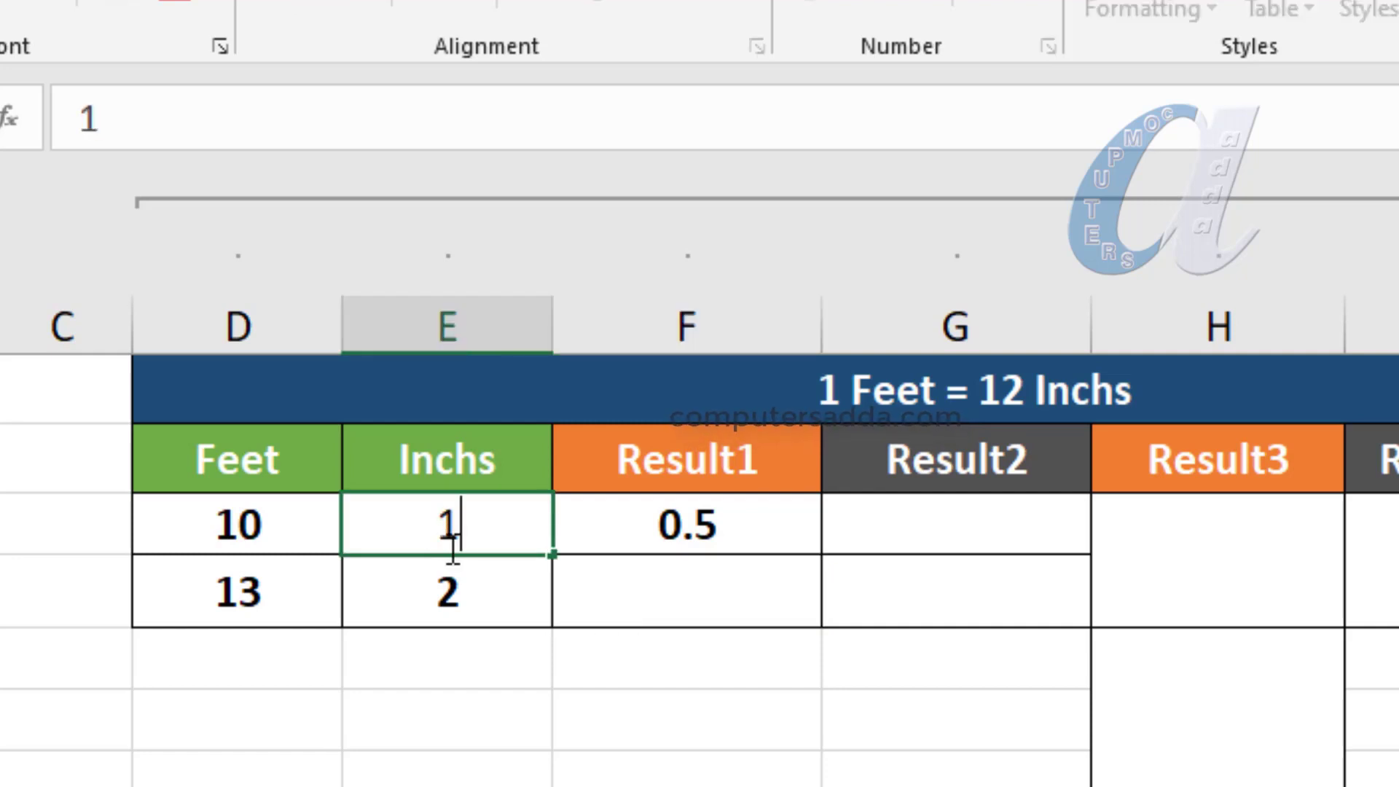
click(631, 590)
click(498, 519)
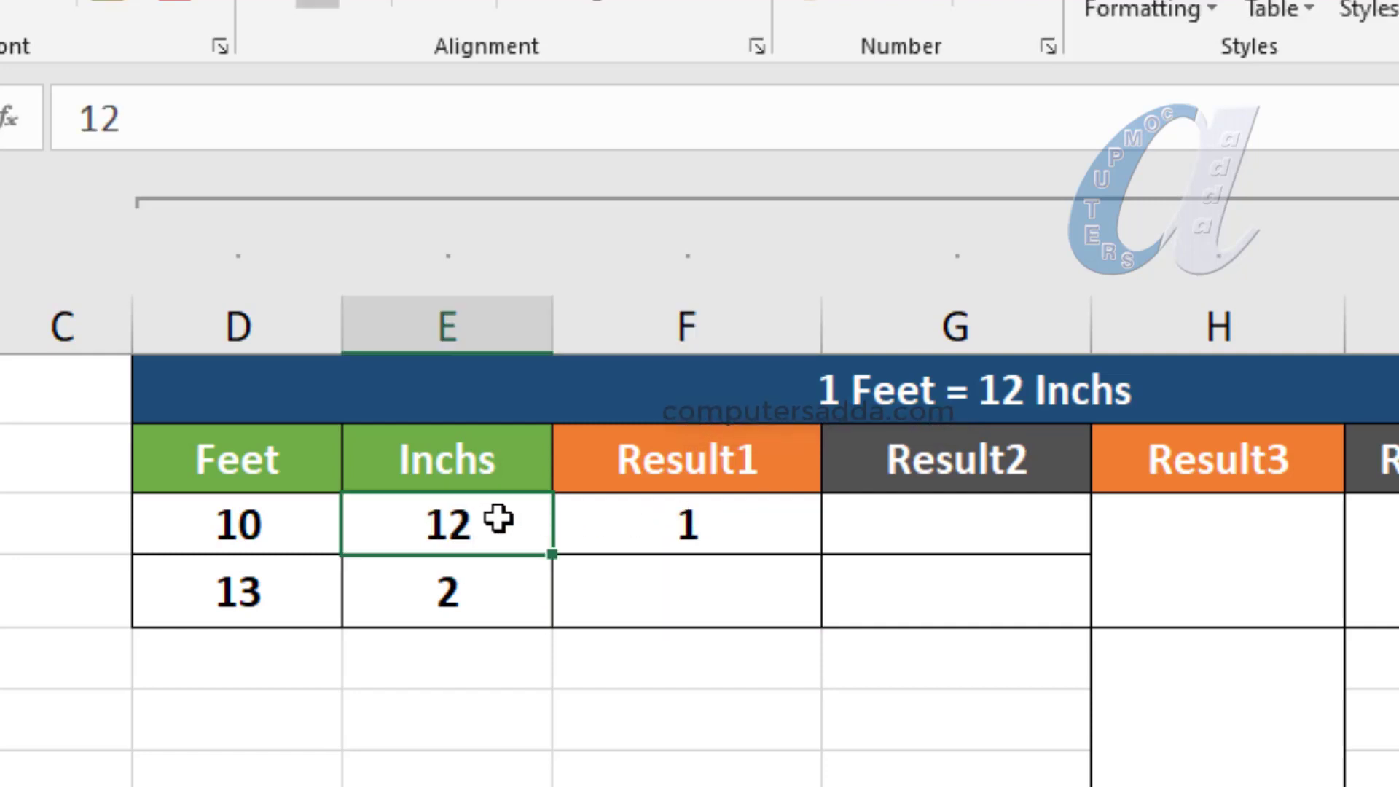
text(4)
click(591, 616)
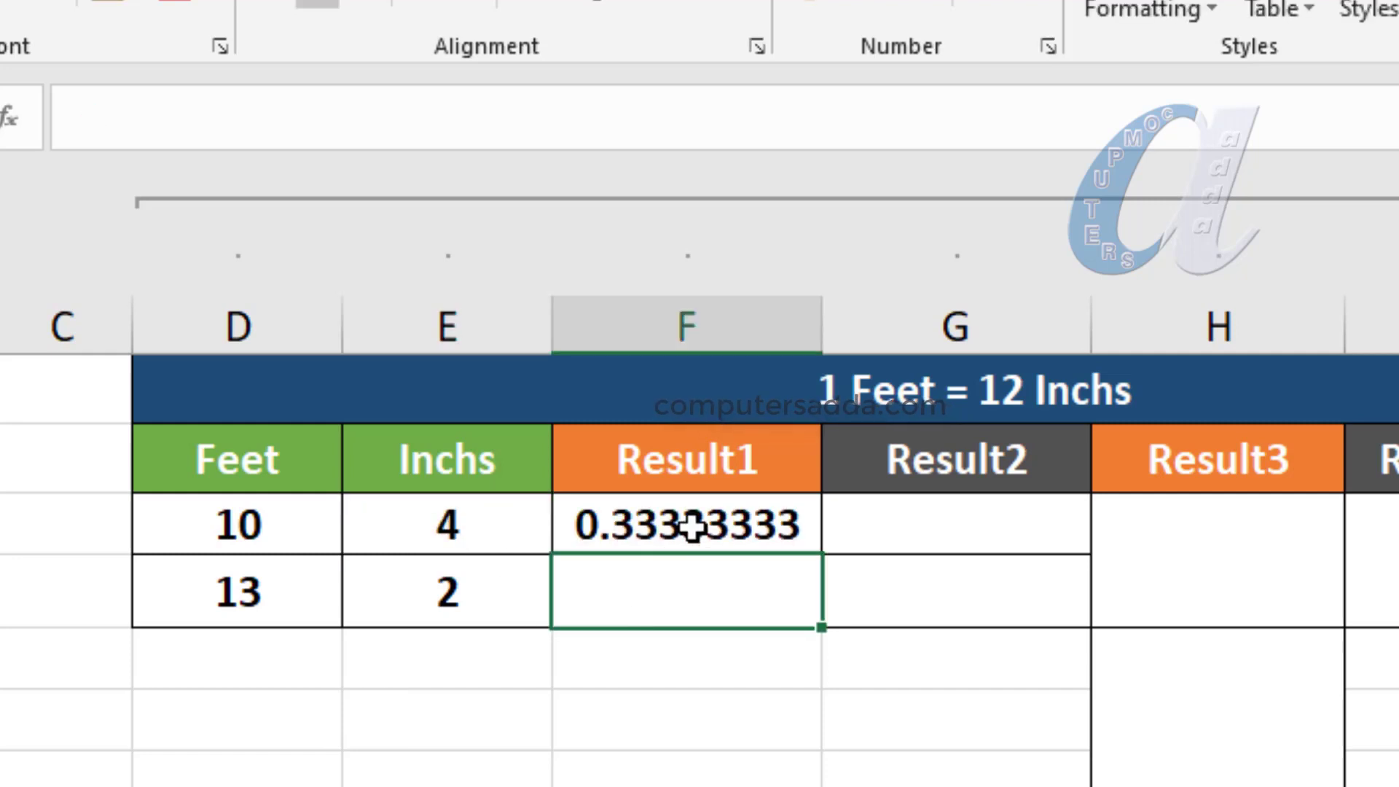
click(484, 522)
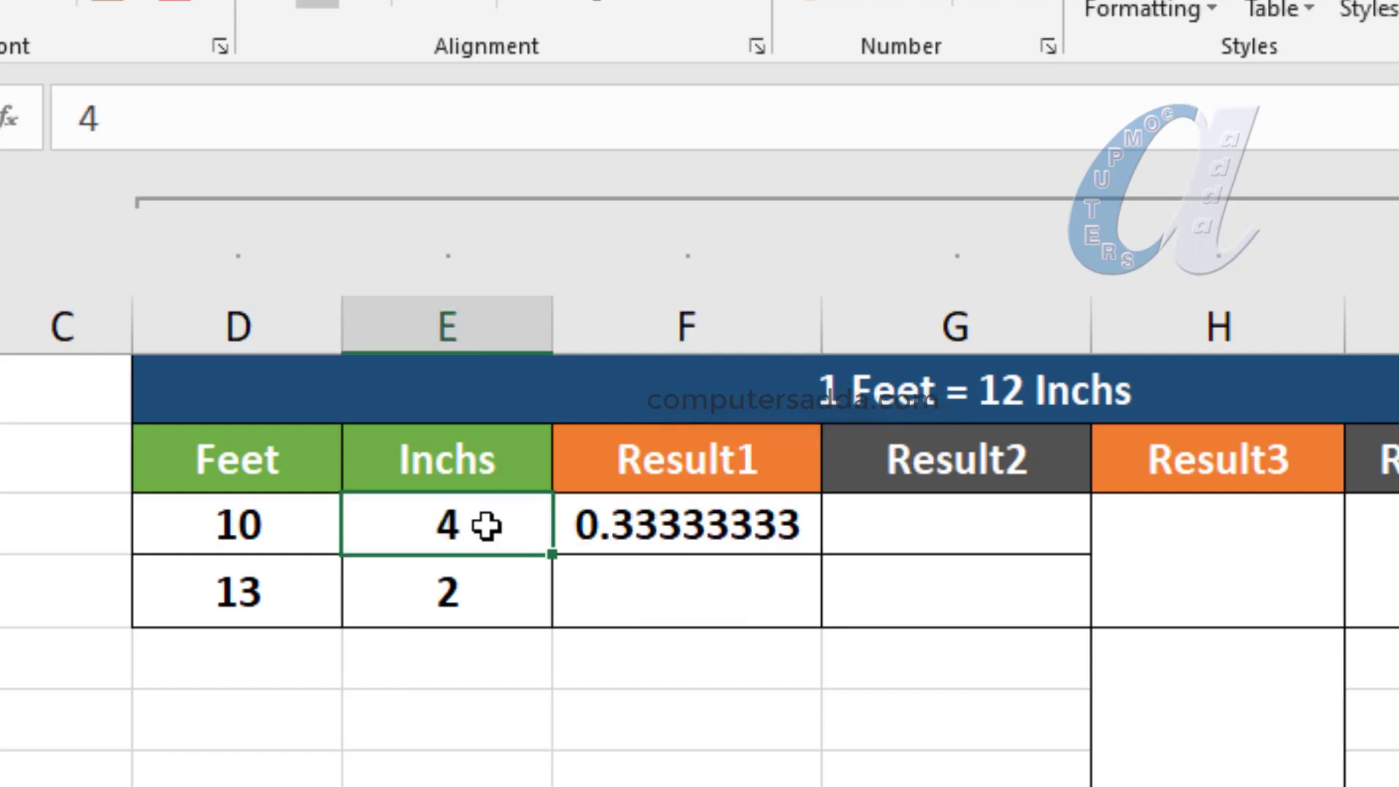
text(6)
click(622, 588)
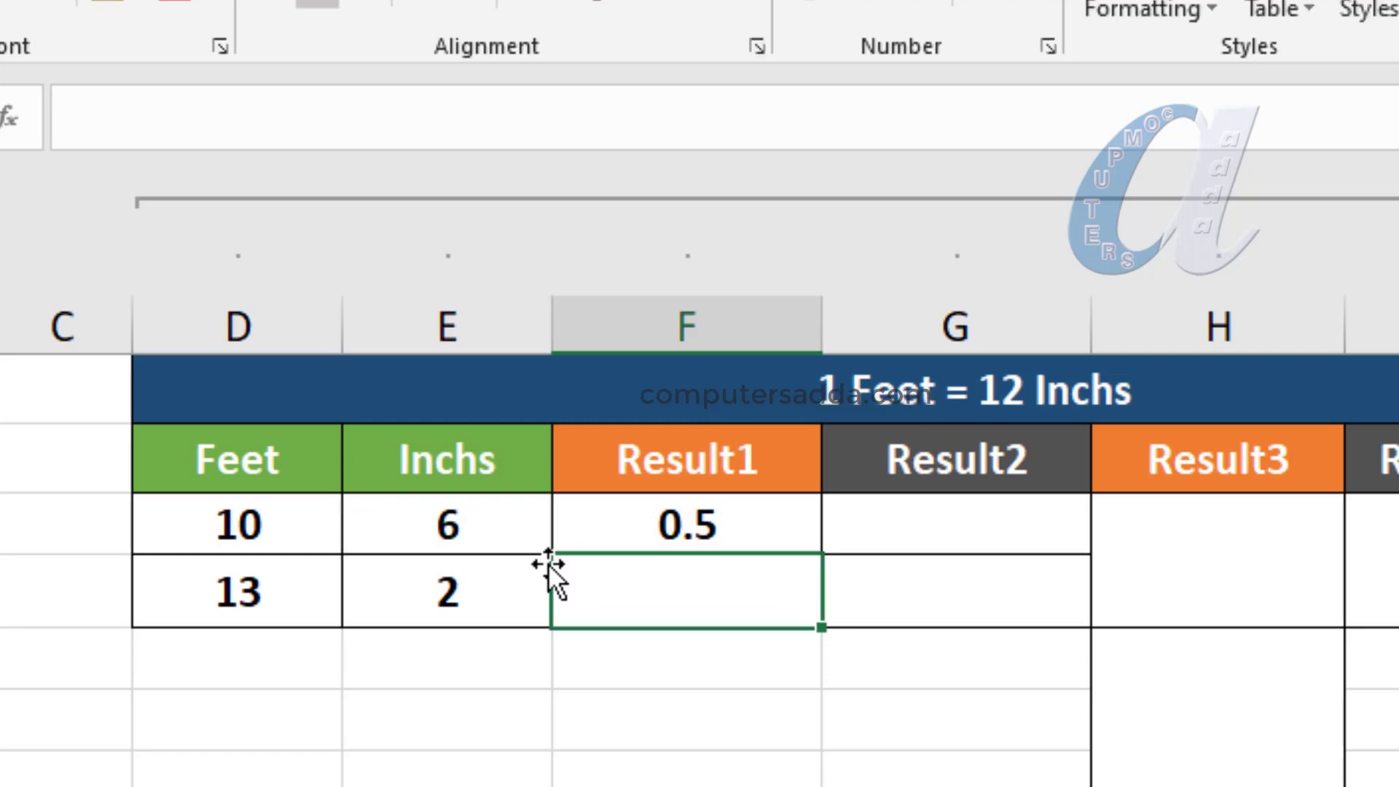
Copy the Result1 CONVERT formula down to the second length's row.
click(714, 522)
click(679, 581)
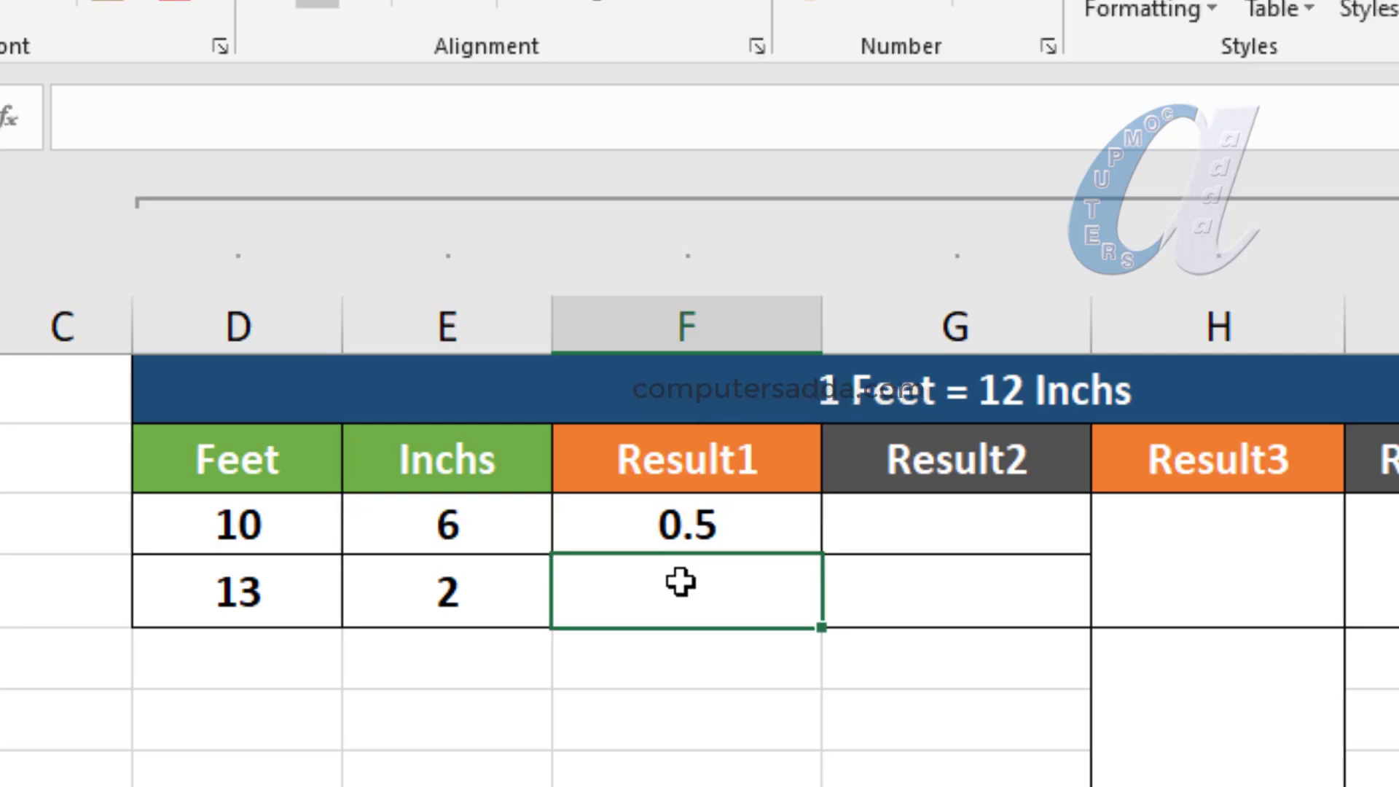
click(758, 518)
drag(820, 554, 821, 625)
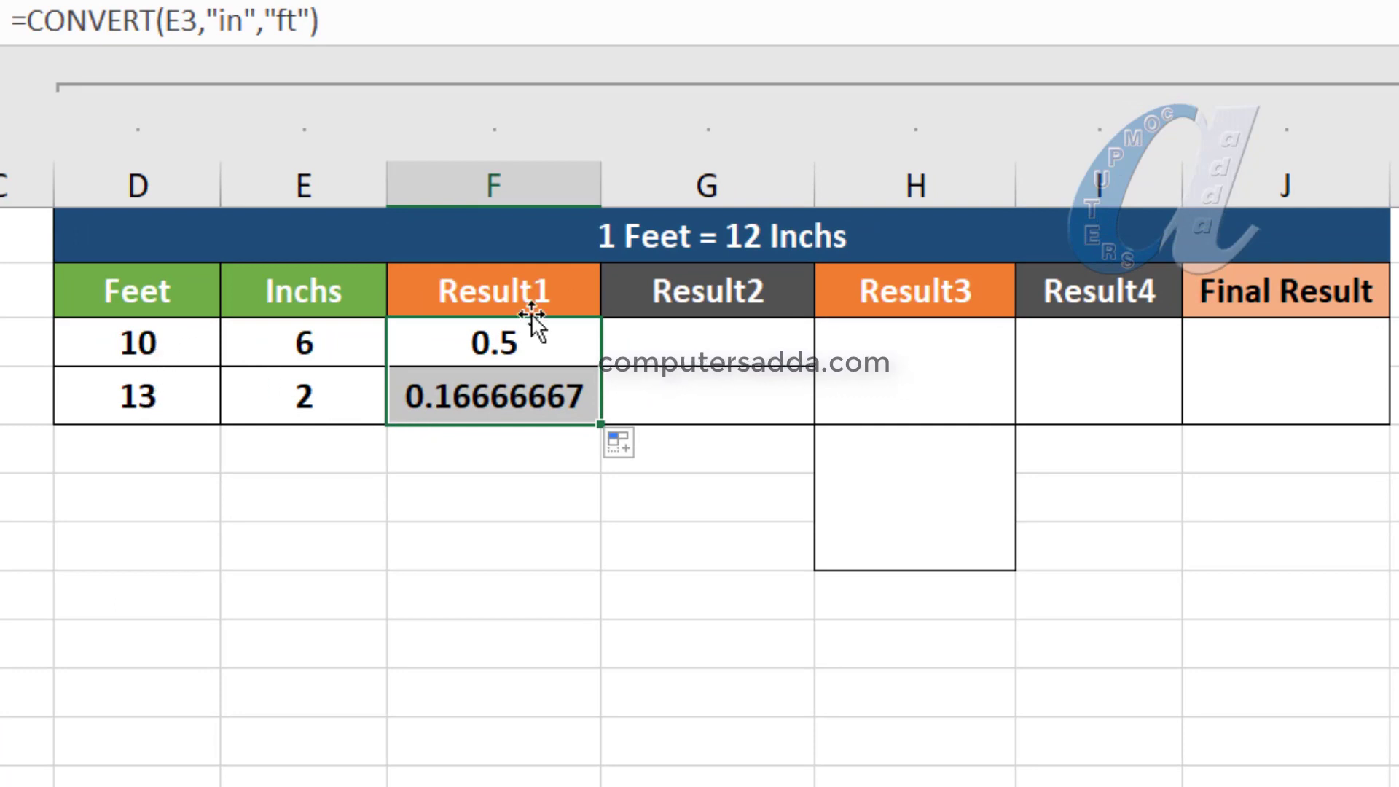
Enter =D3+F3 in Result2 and fill it down to the second row.
click(672, 337)
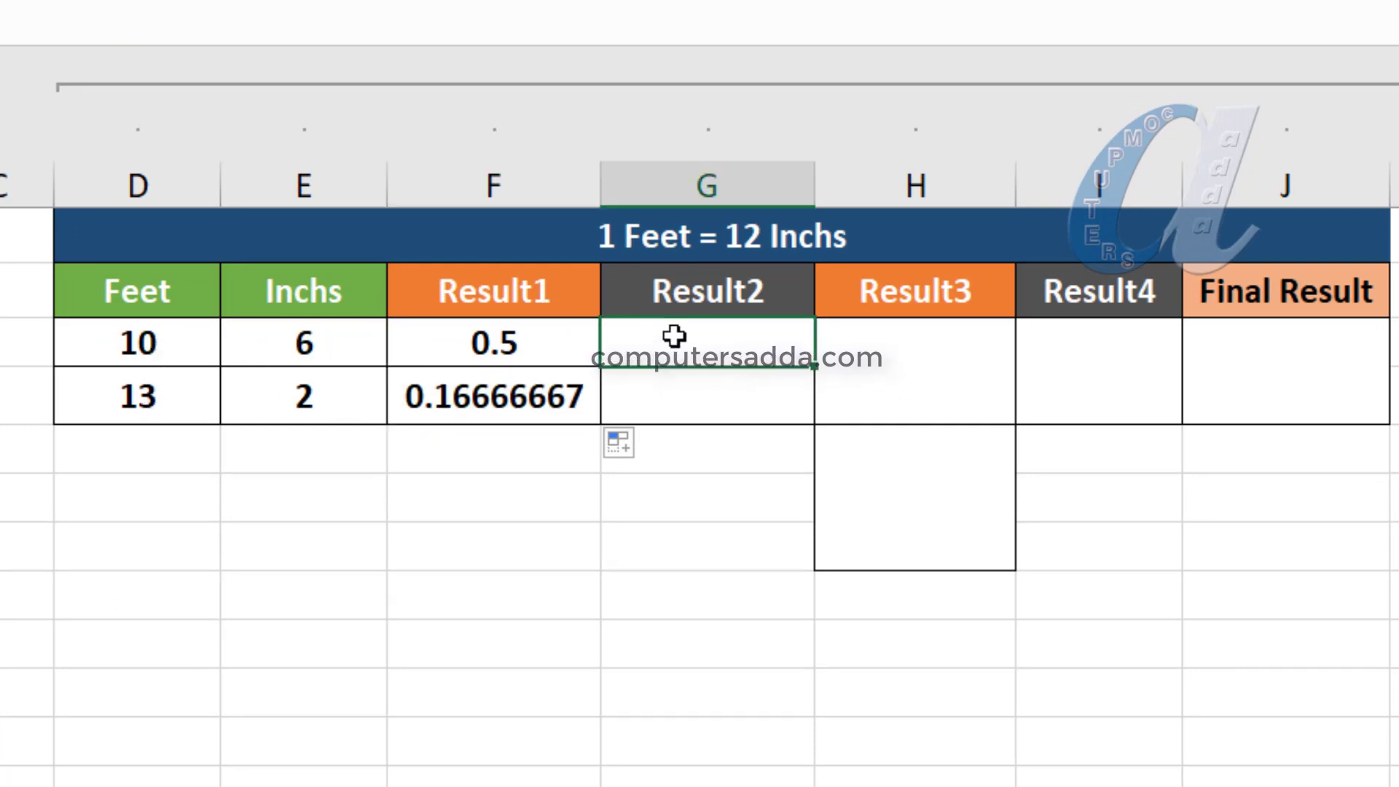
text(=)
click(153, 348)
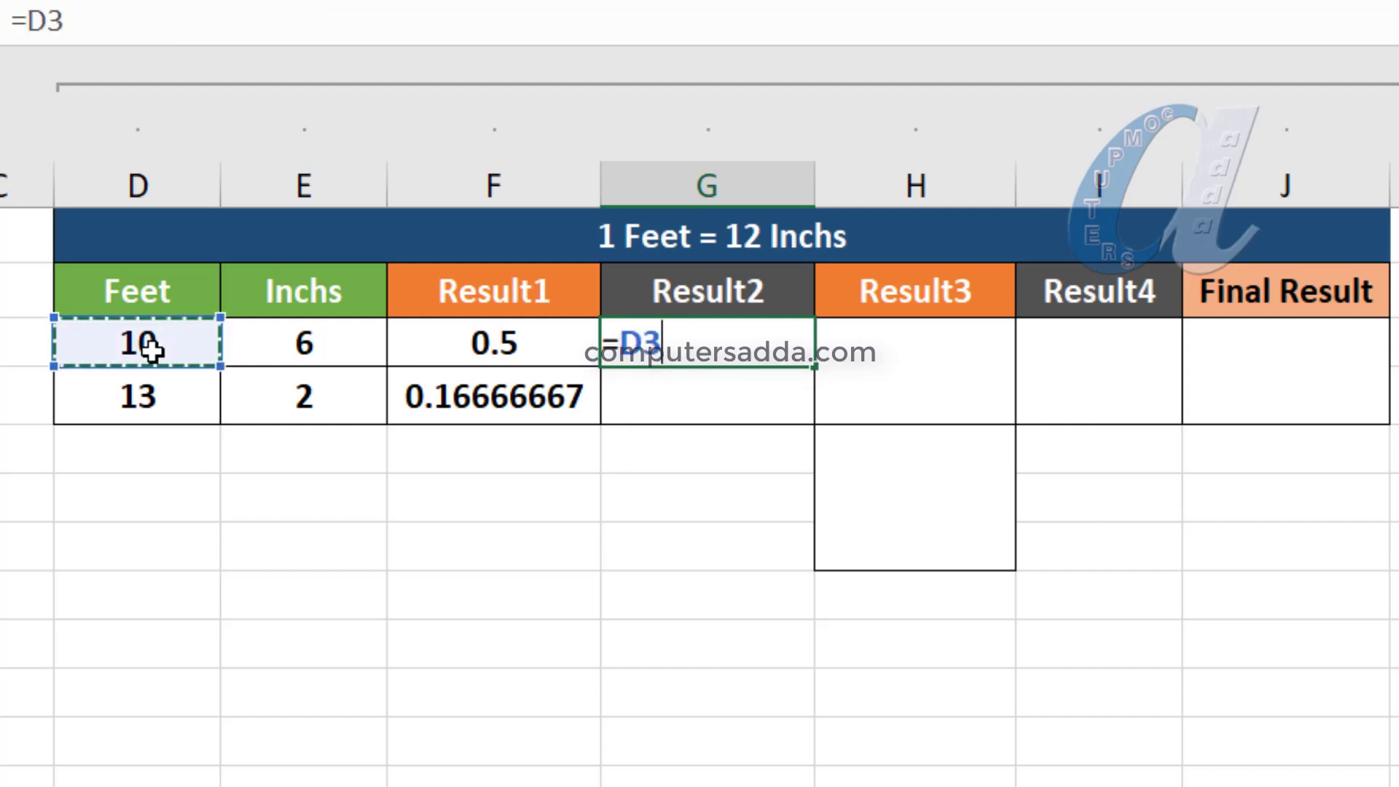
text(+)
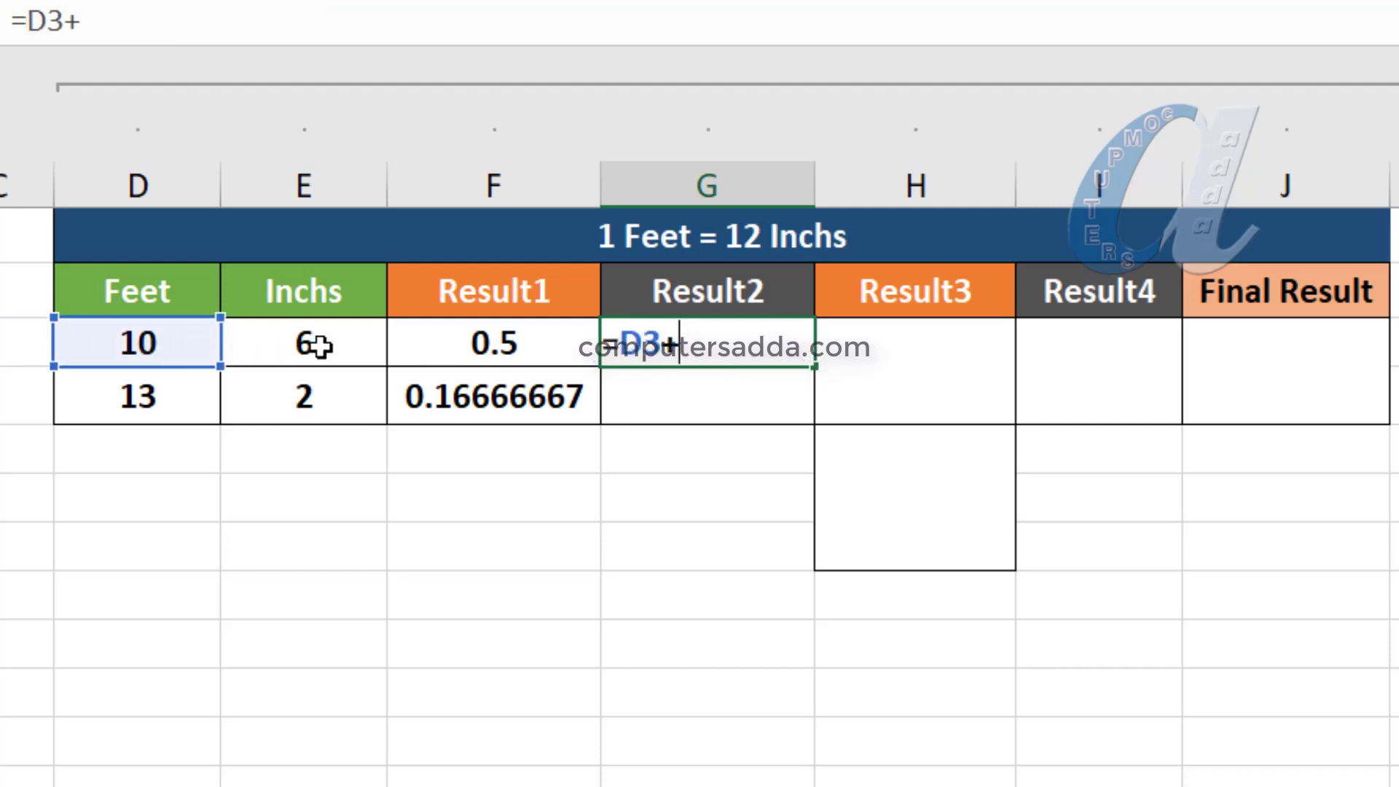
click(484, 344)
key(Return)
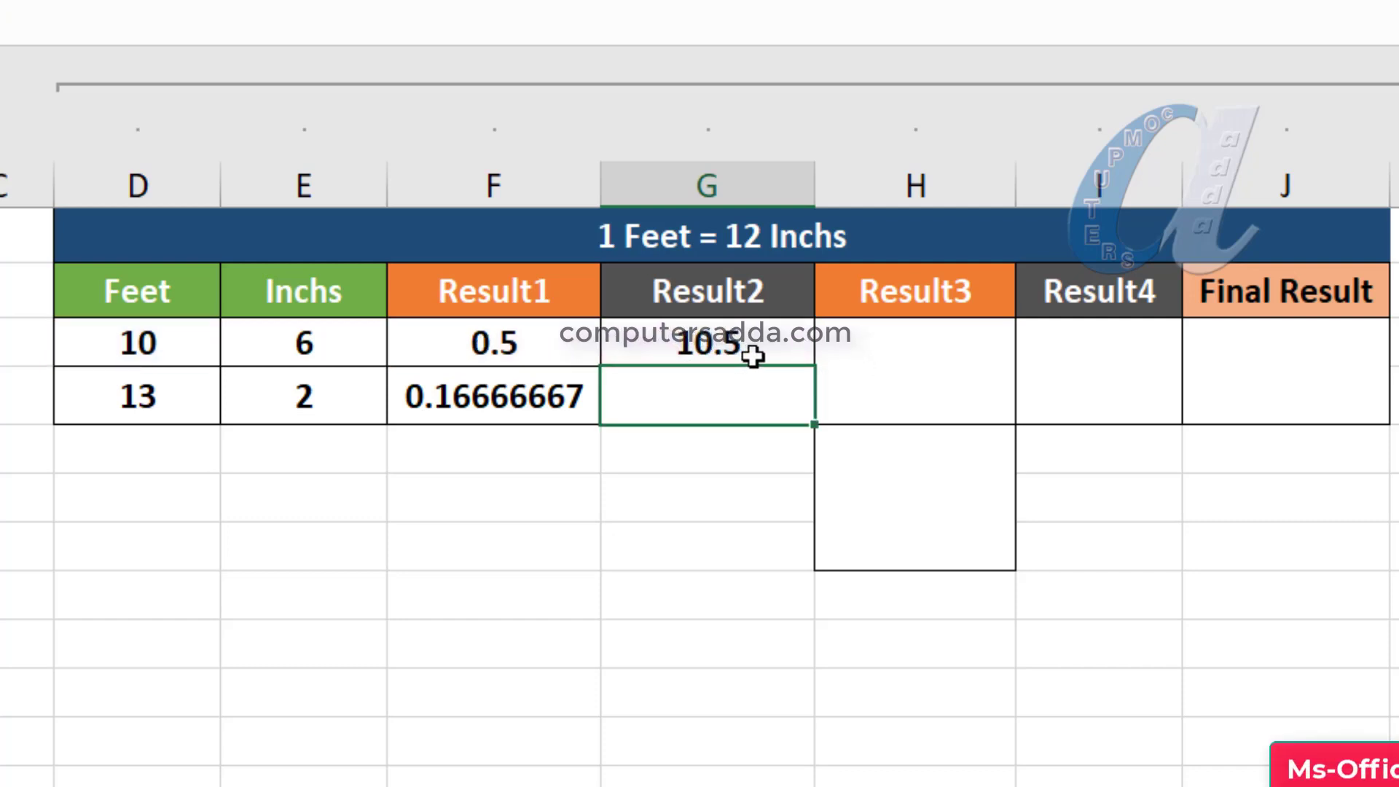
key(Up)
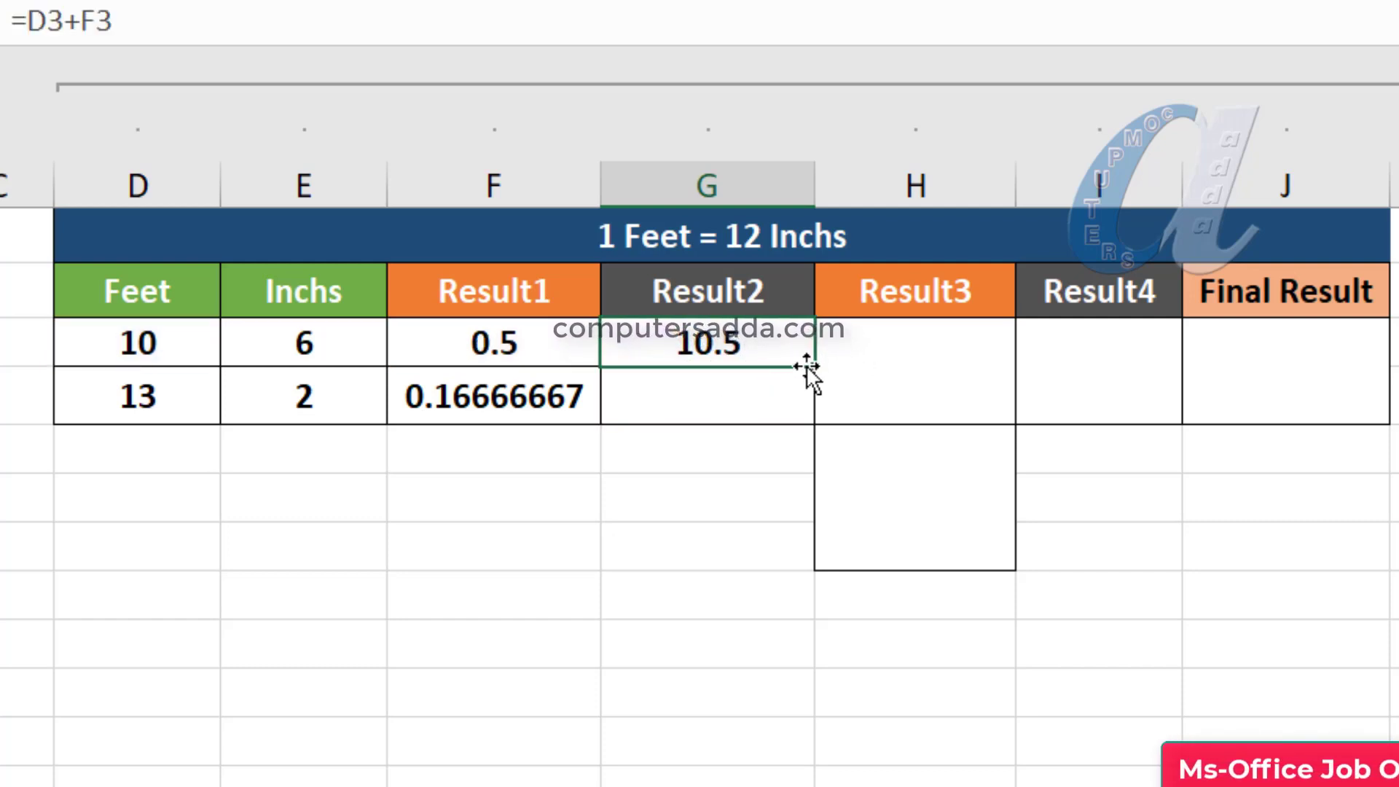
drag(813, 366, 805, 417)
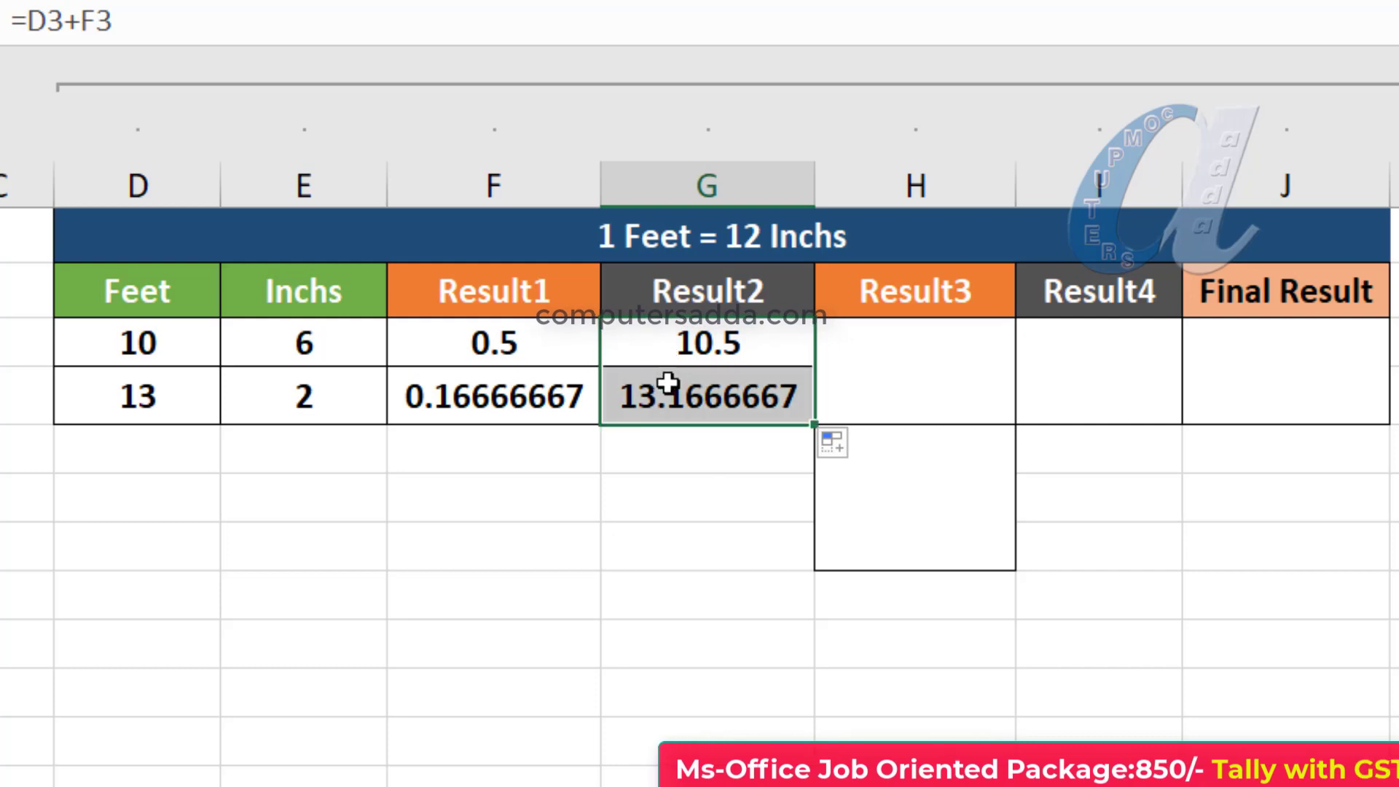
Enter =G3*G4 in Result3 to multiply the two lengths into 138.25.
click(897, 368)
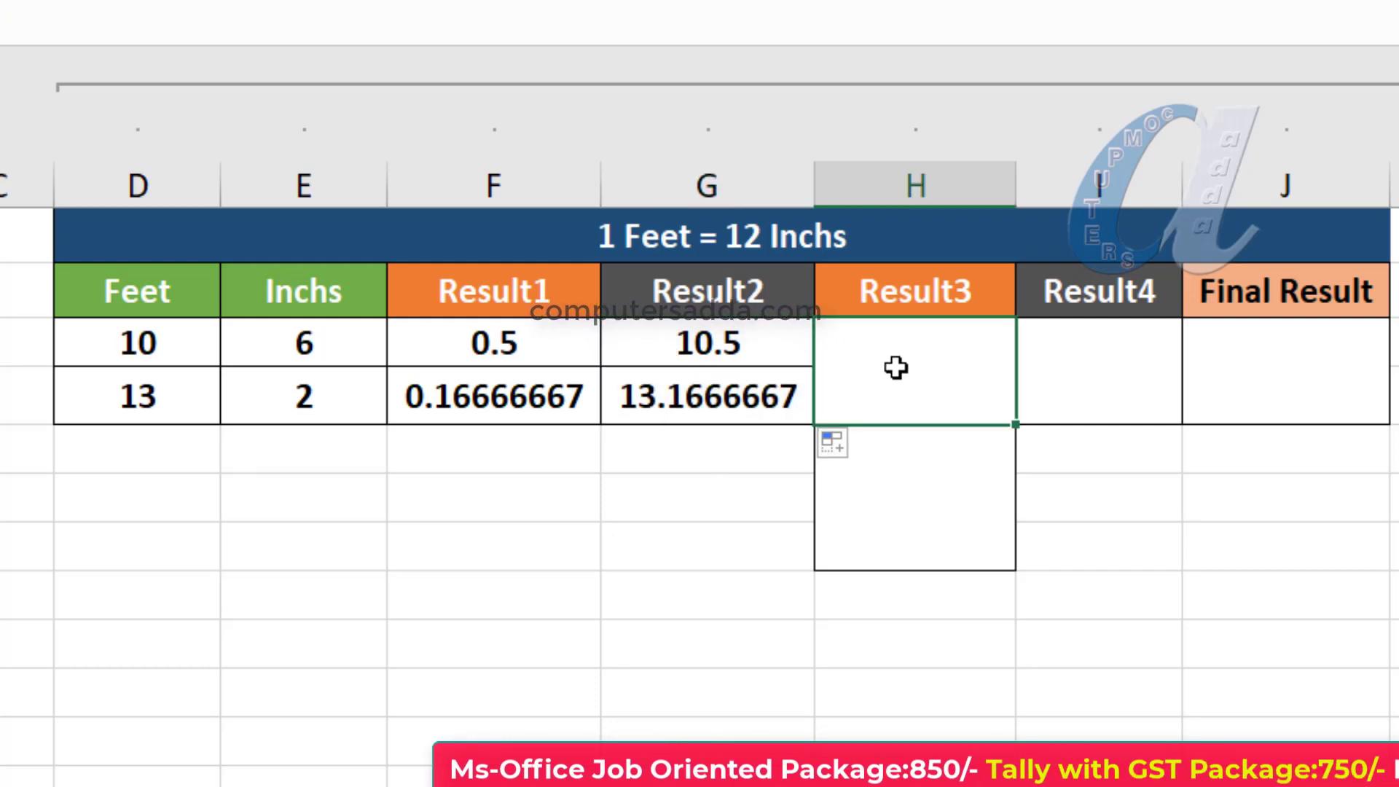
text(=)
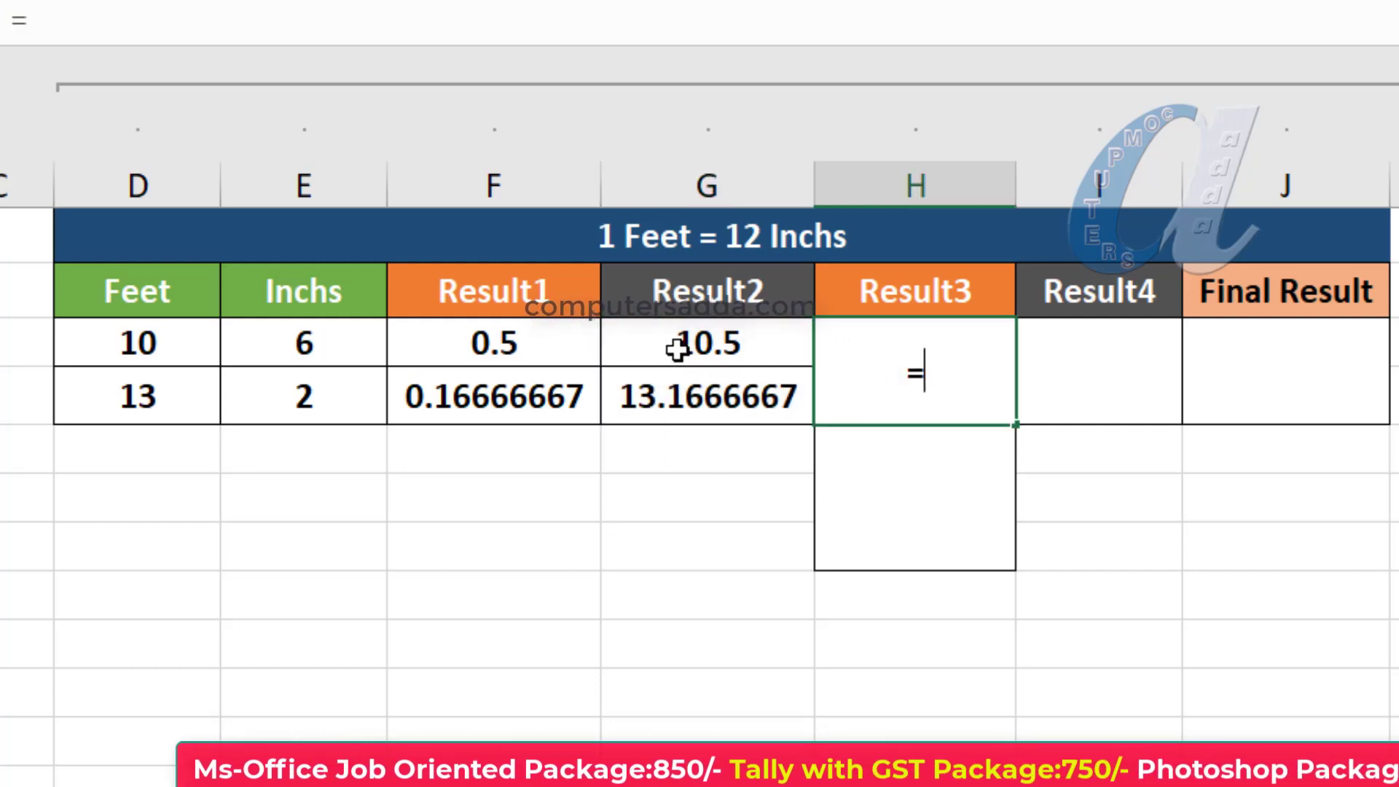
click(678, 344)
text(*)
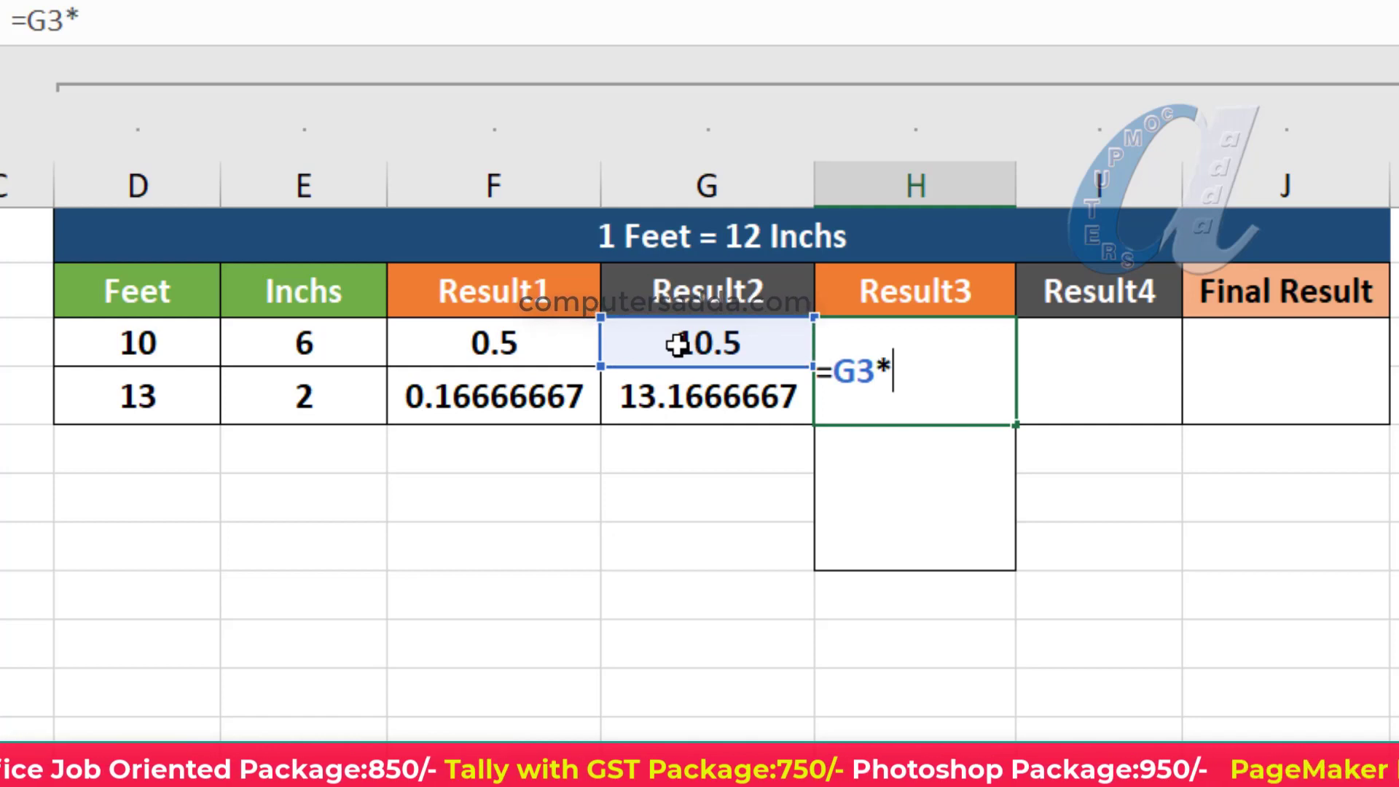
click(663, 409)
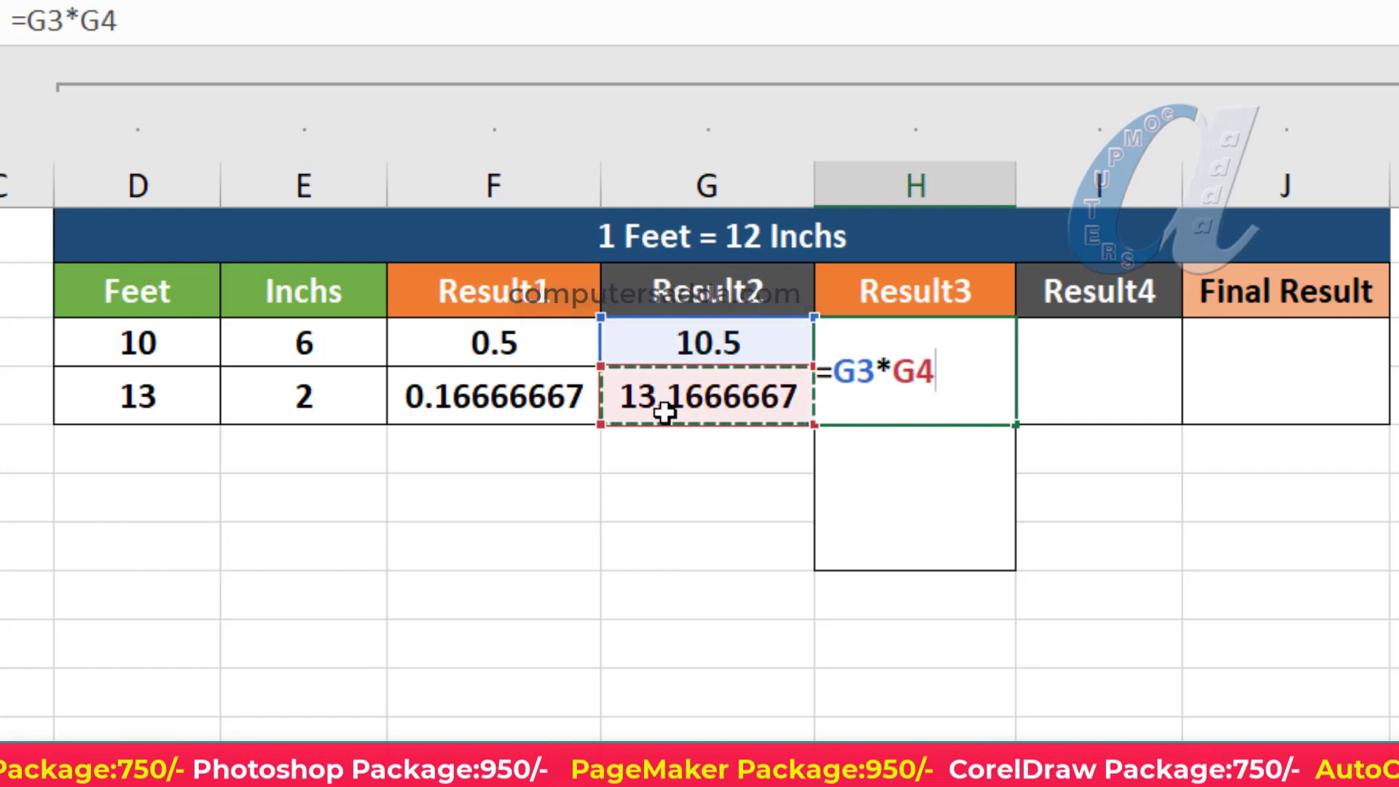
key(Return)
click(913, 373)
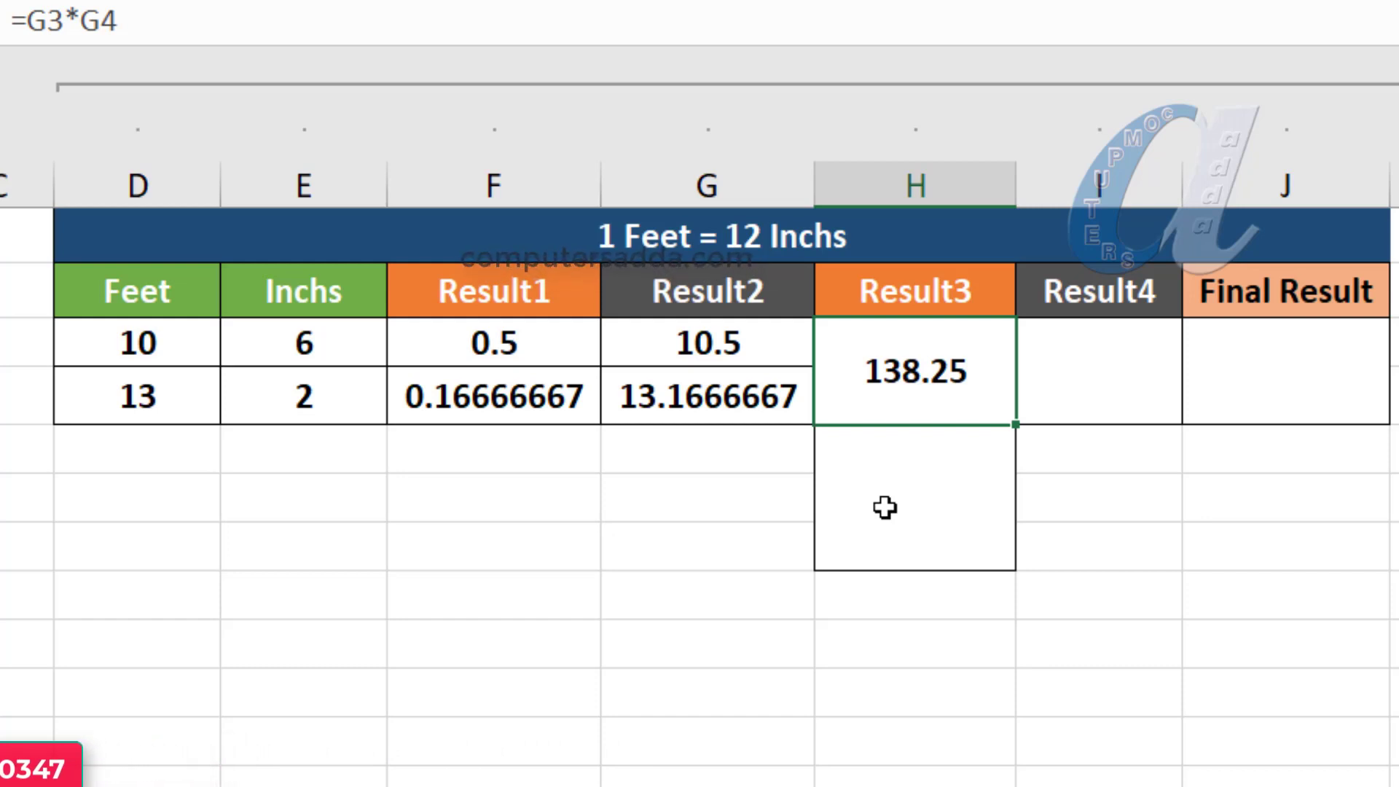
Enter 0.25 in the cell below Result3.
click(920, 530)
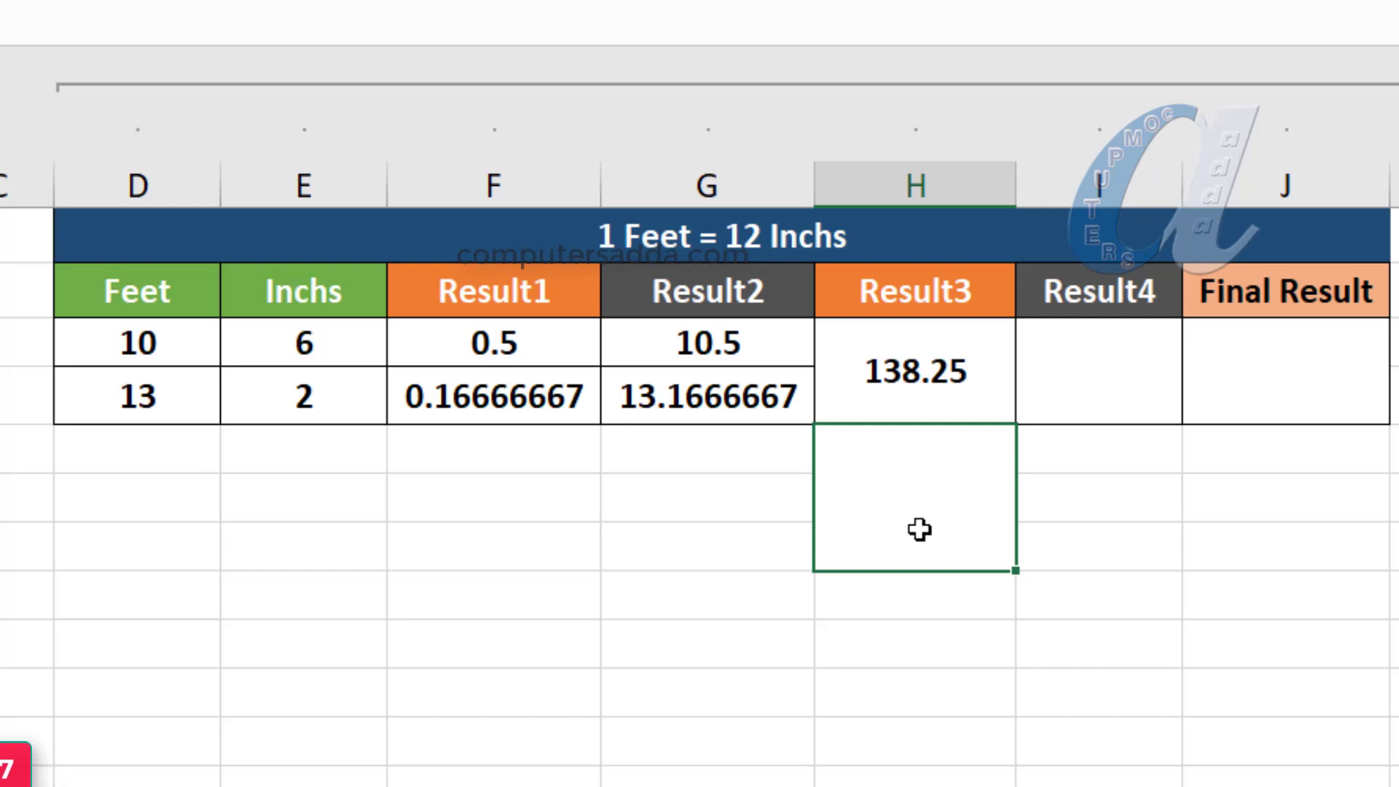
text(0.25)
click(1100, 535)
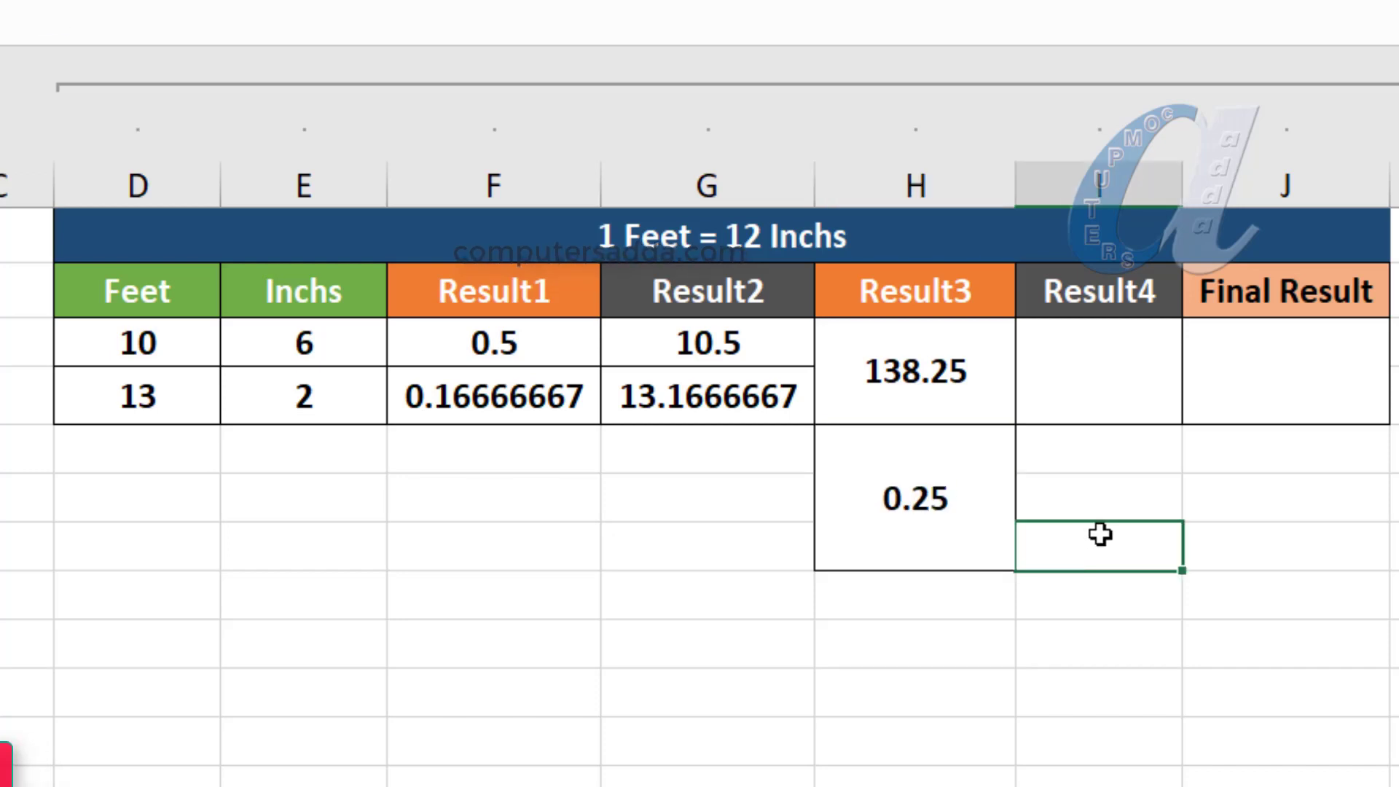
click(970, 525)
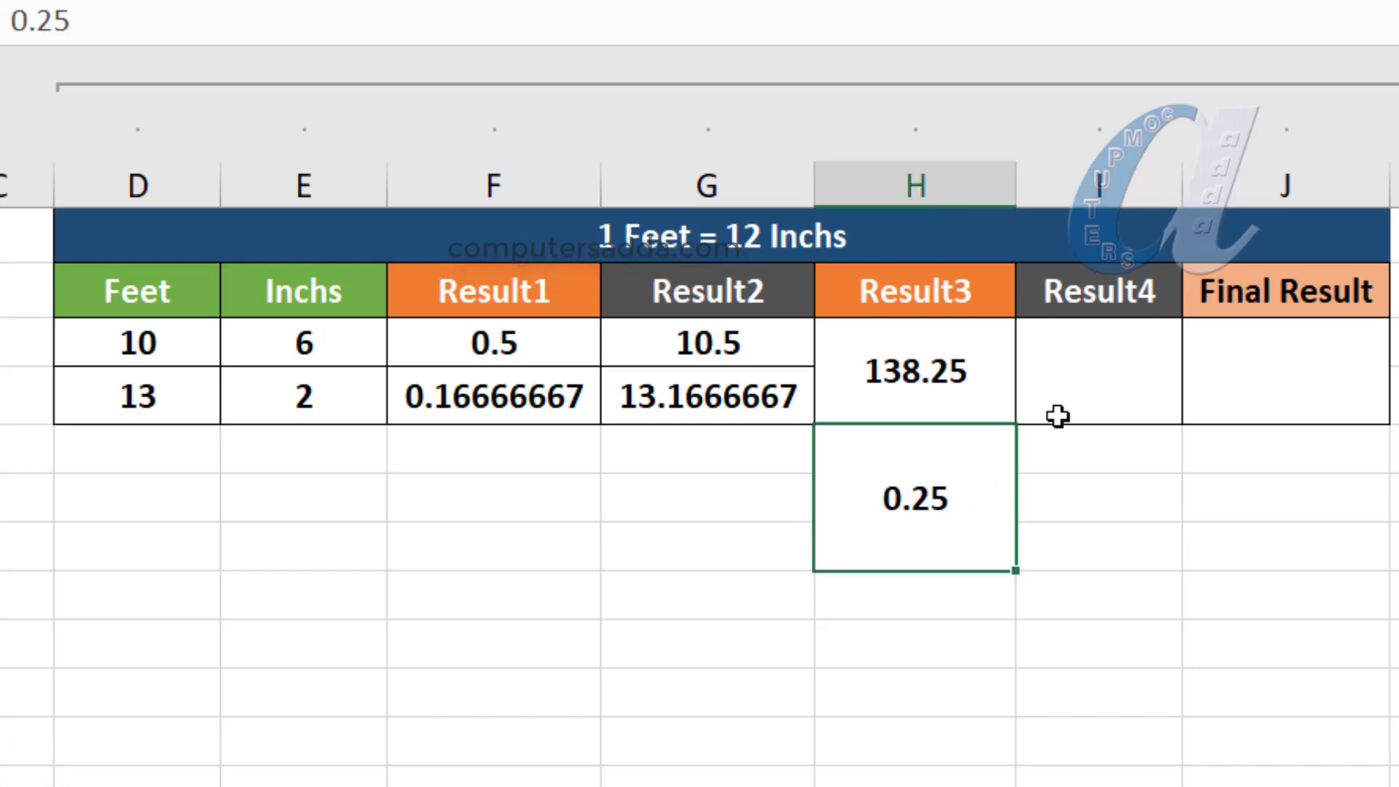
click(1085, 389)
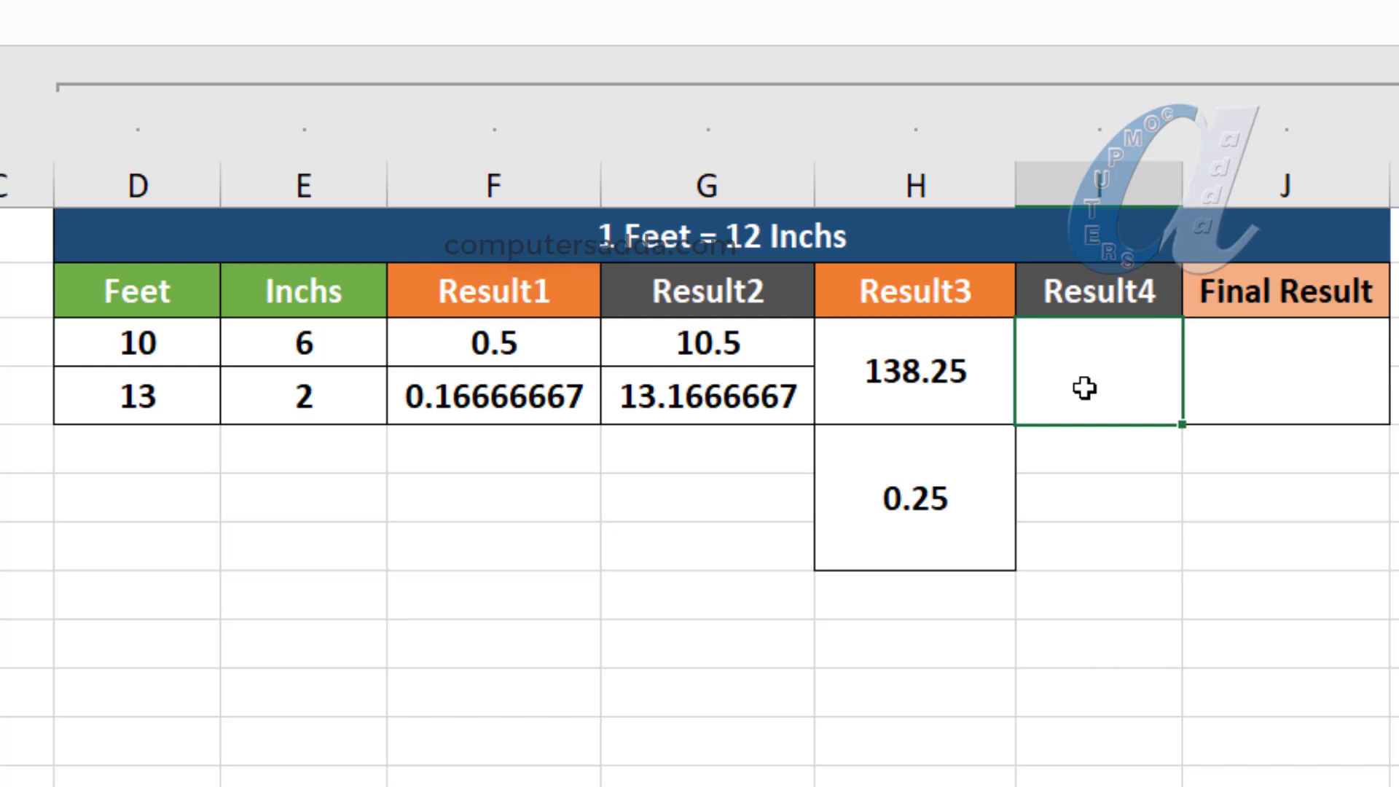
Enter =CONVERT(H5,"ft","in") in Result4 to turn 0.25 feet into 3 inches.
text(=co)
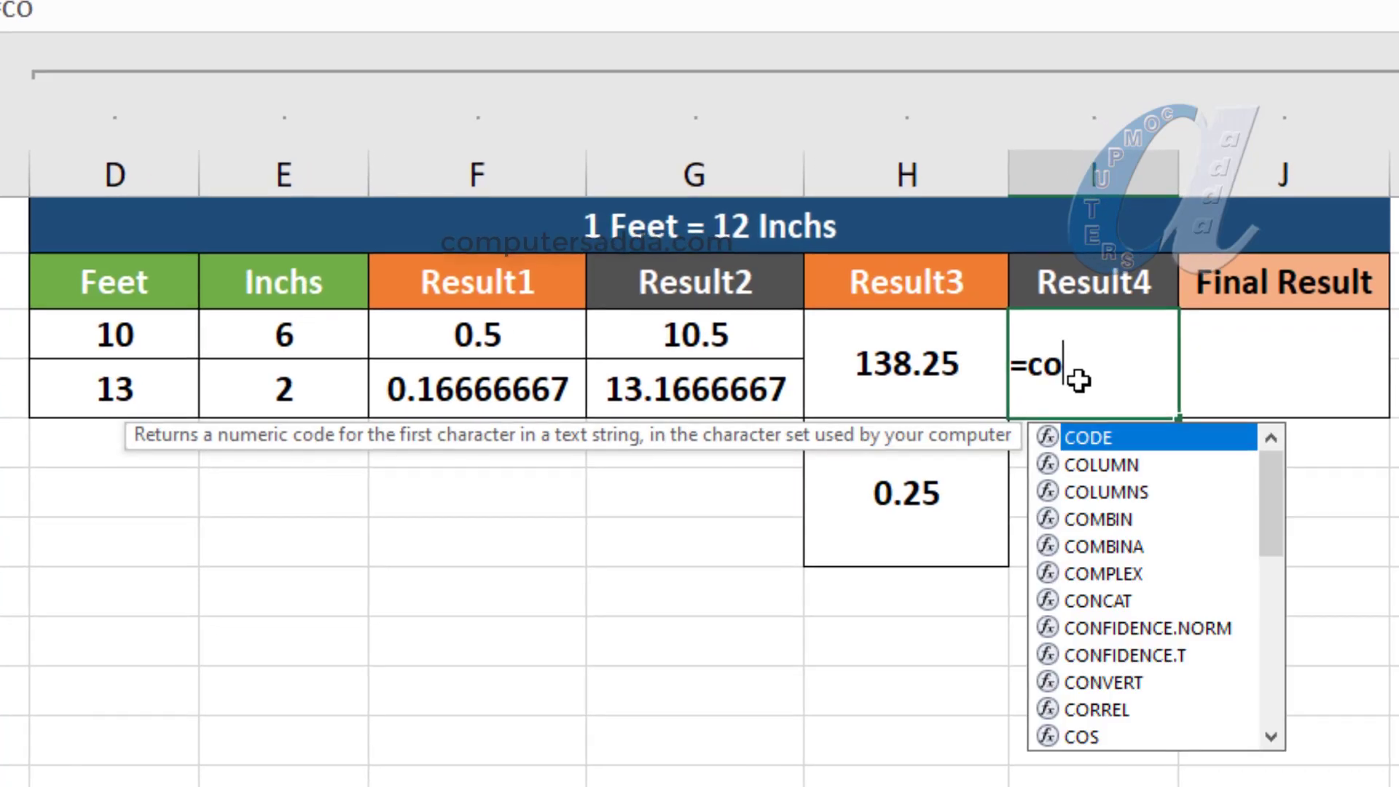
text(nv)
key(Tab)
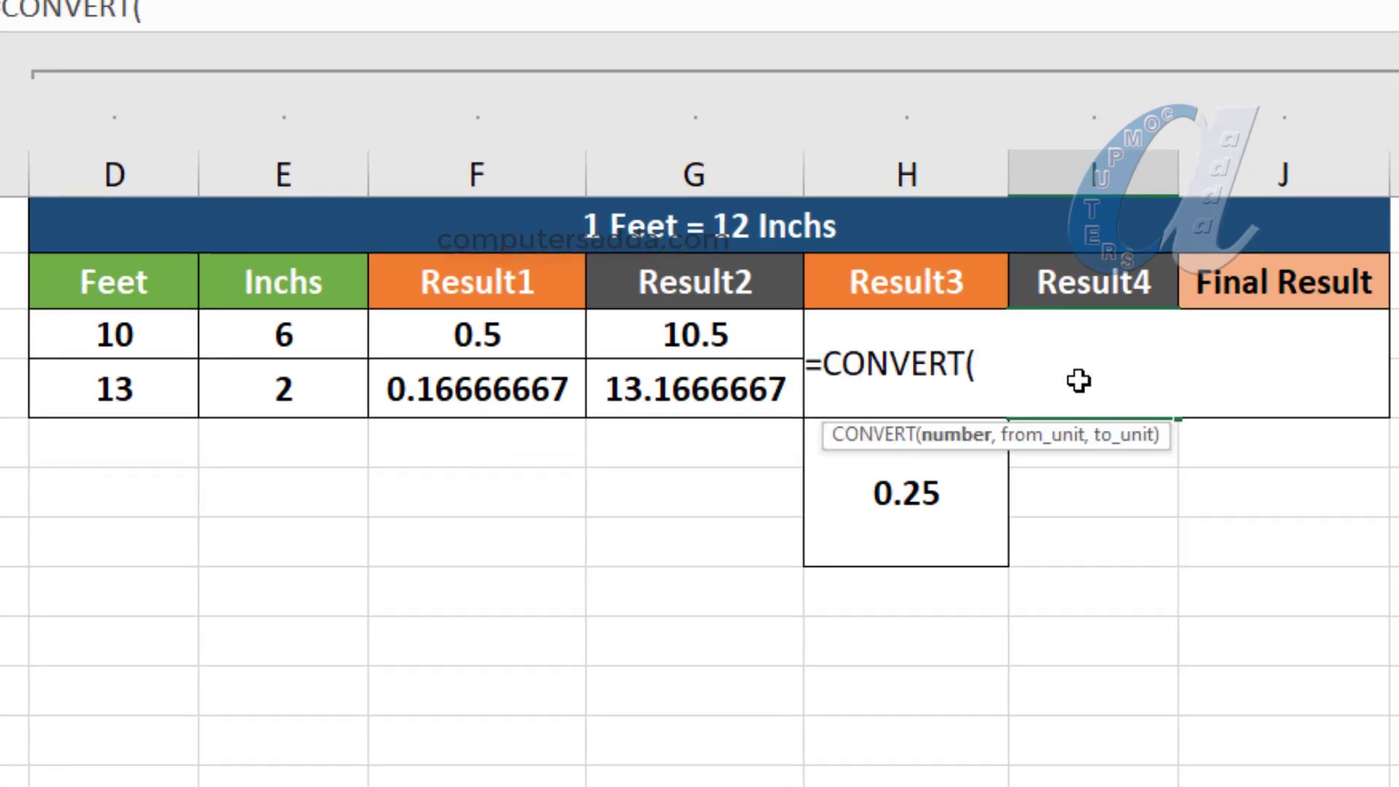
click(906, 496)
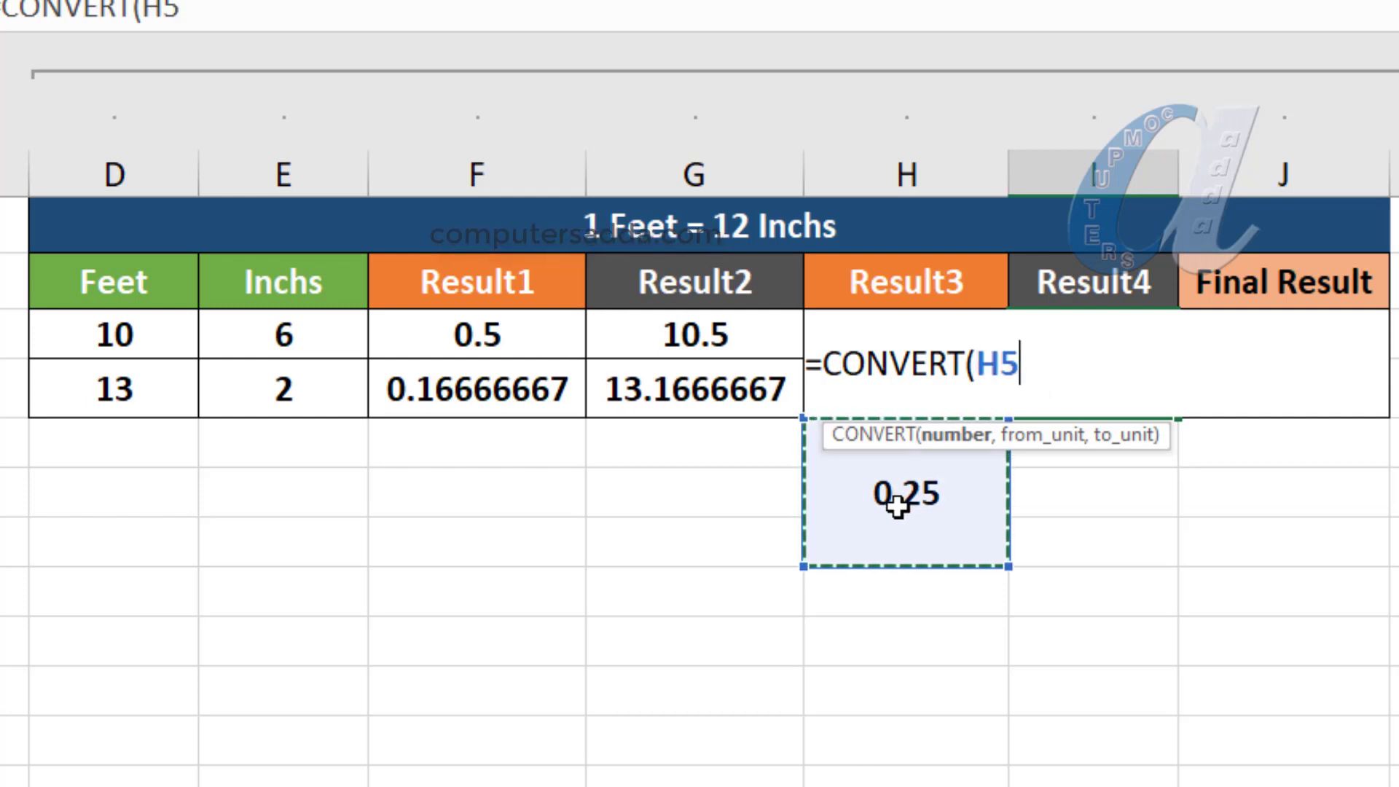
text(,)
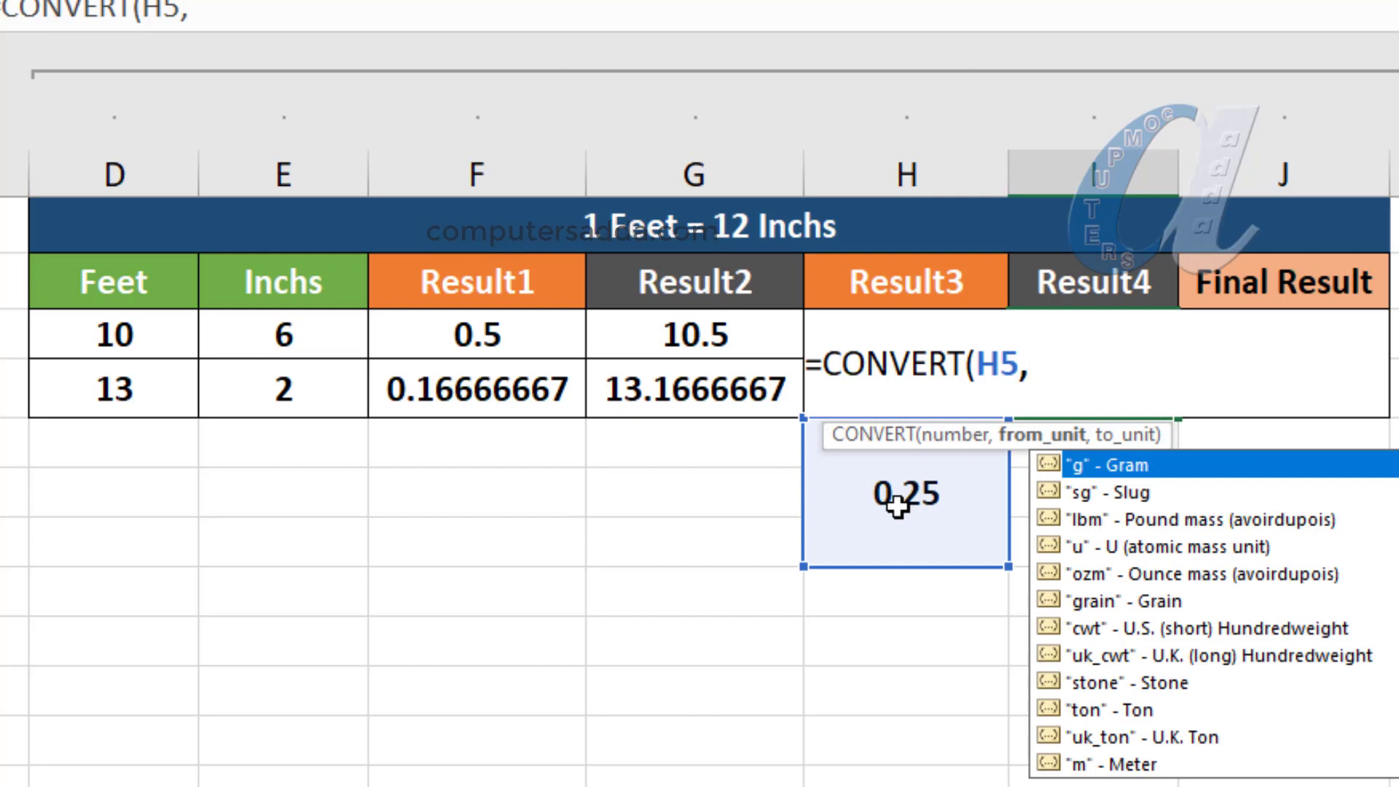
text("ft )
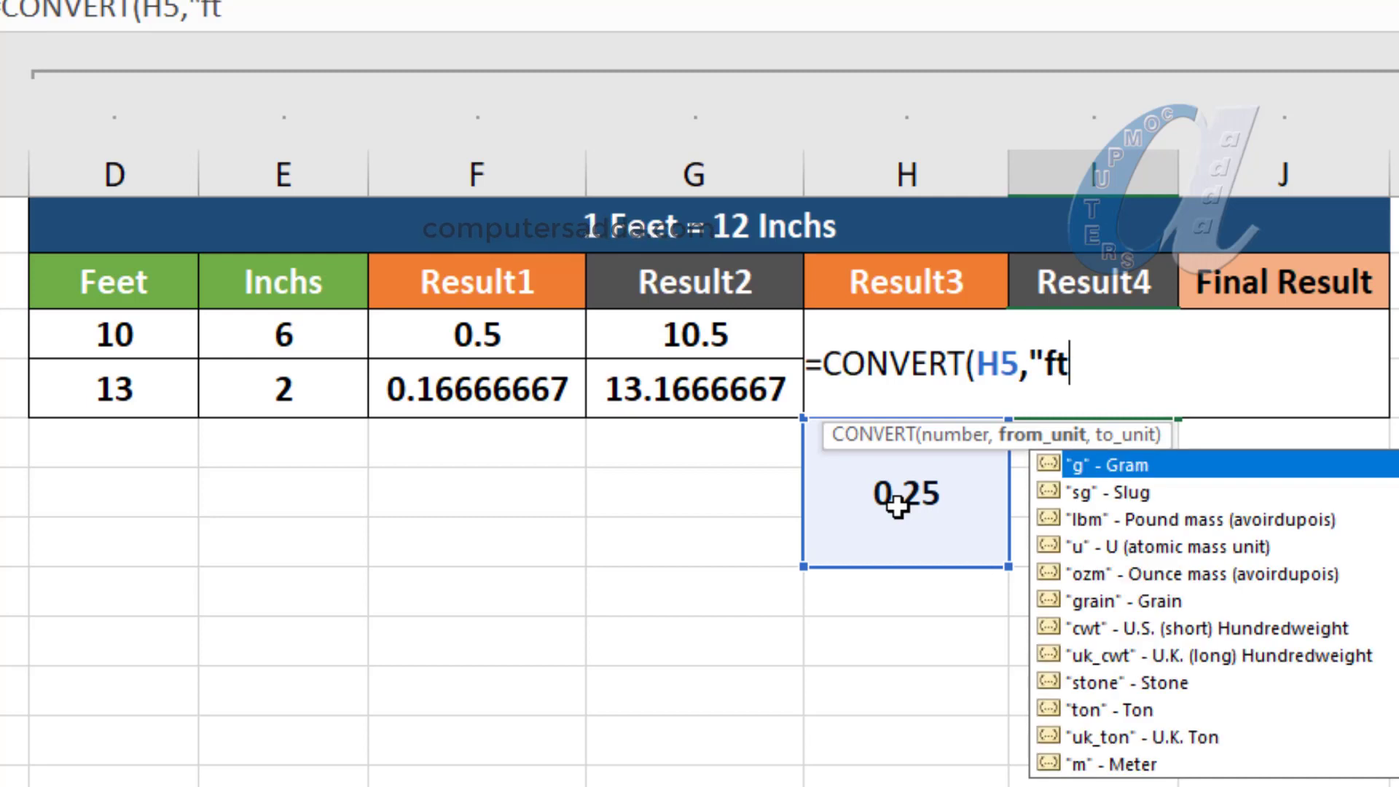
text(",)
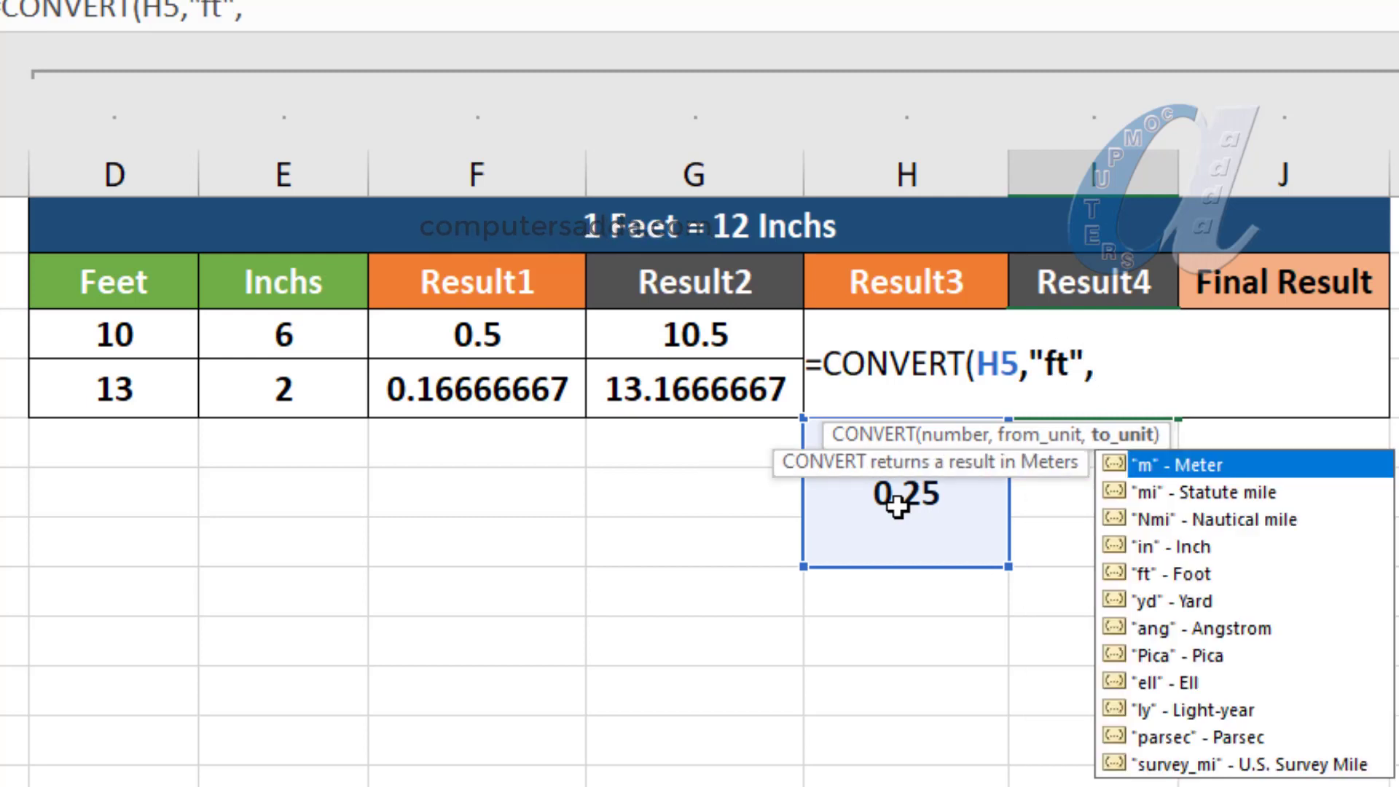
text(")
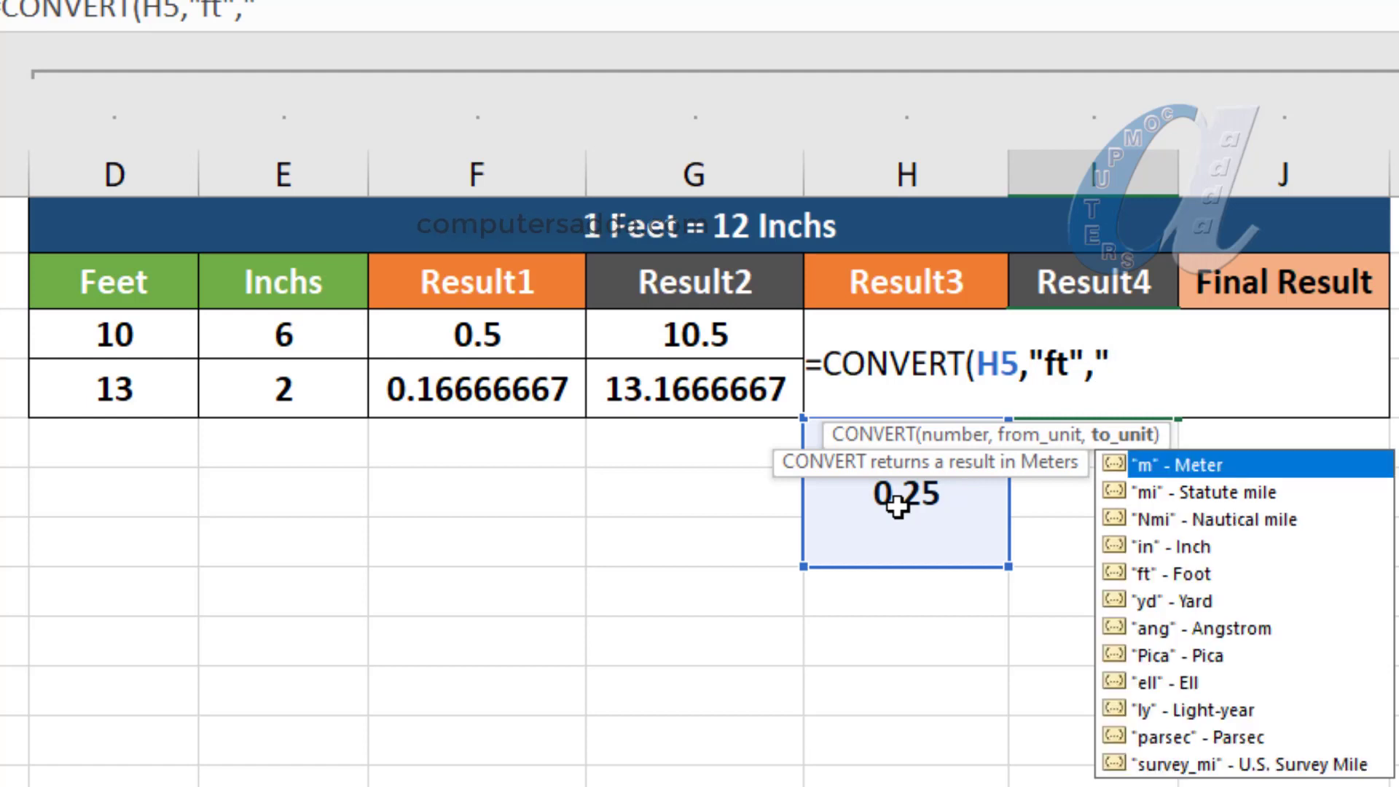
text(in")
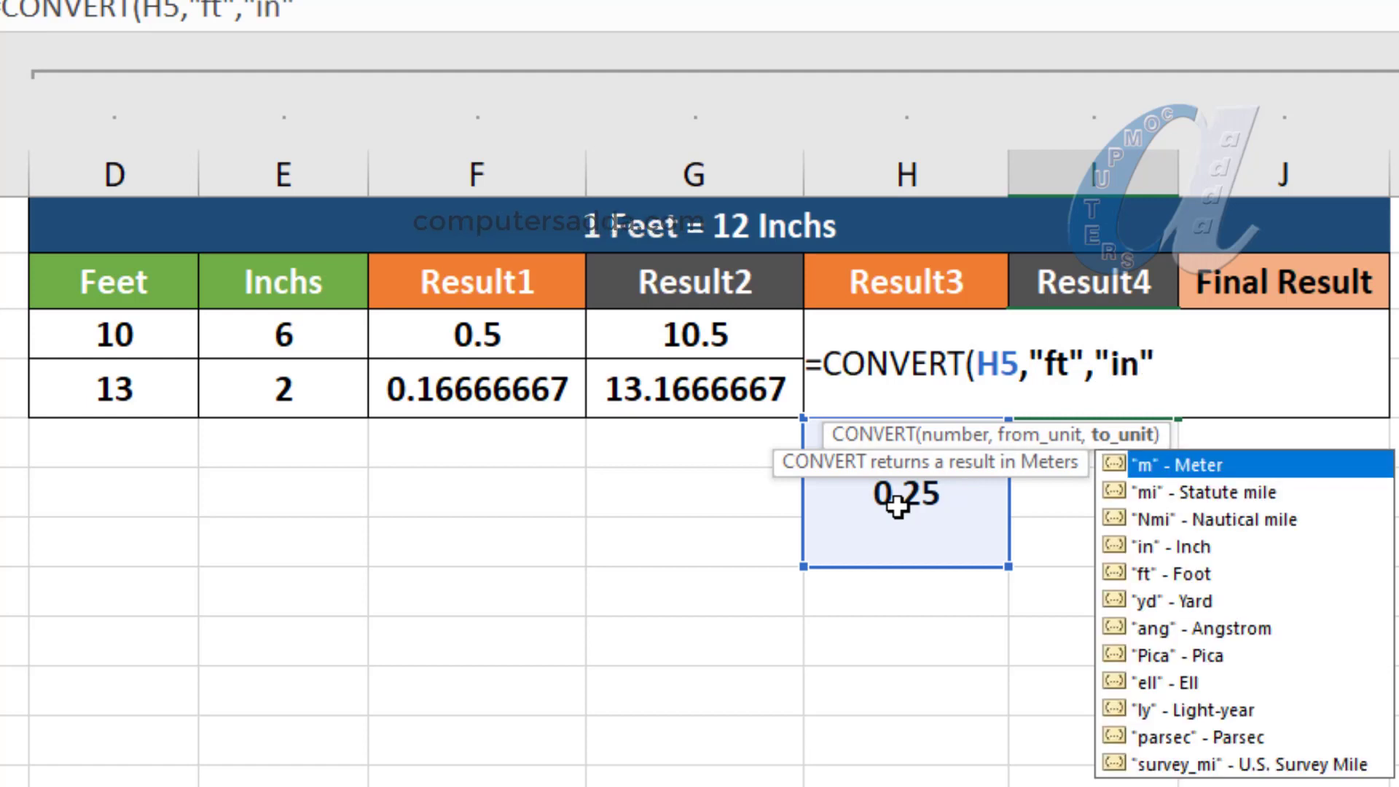
text())
key(Return)
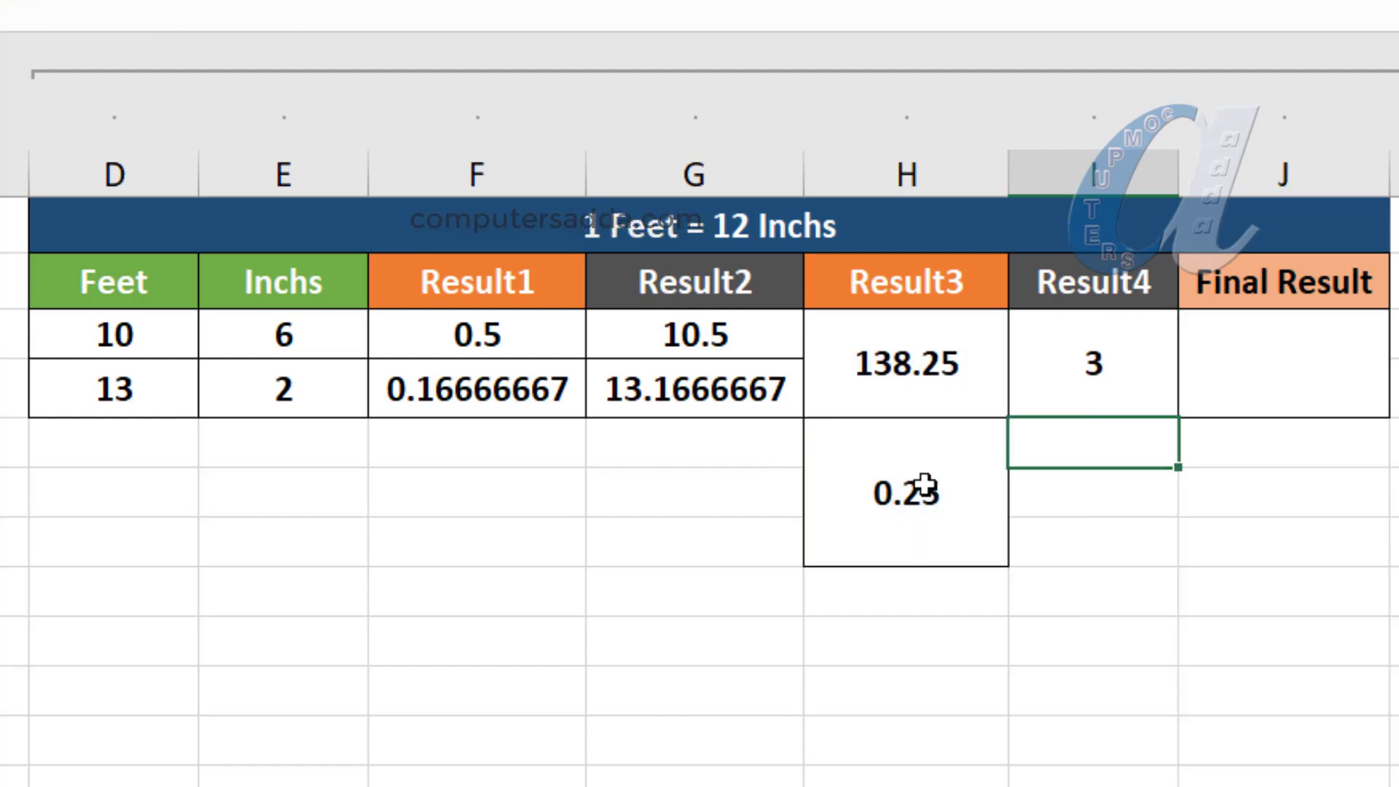
click(1086, 375)
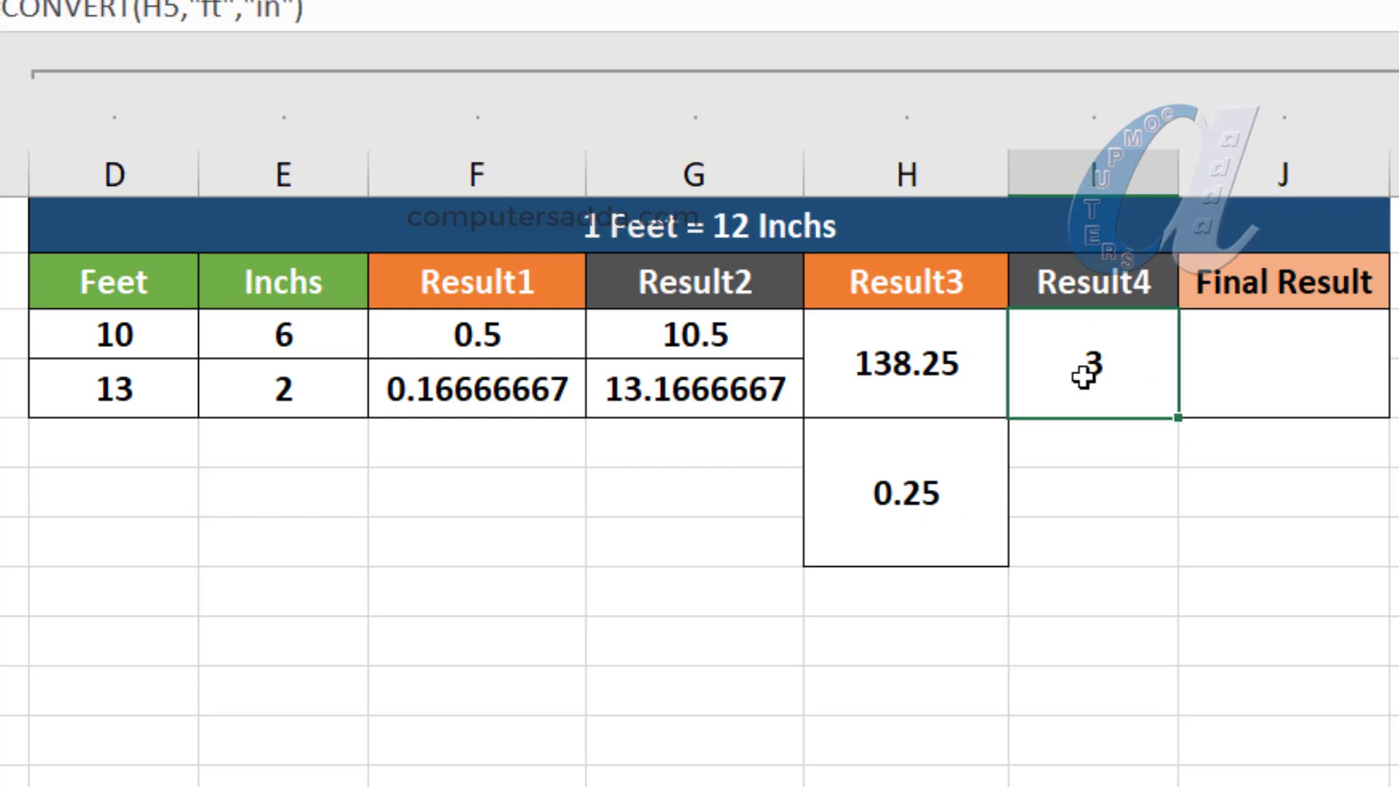
Type 138'3" into the Final Result cell J3.
click(1247, 379)
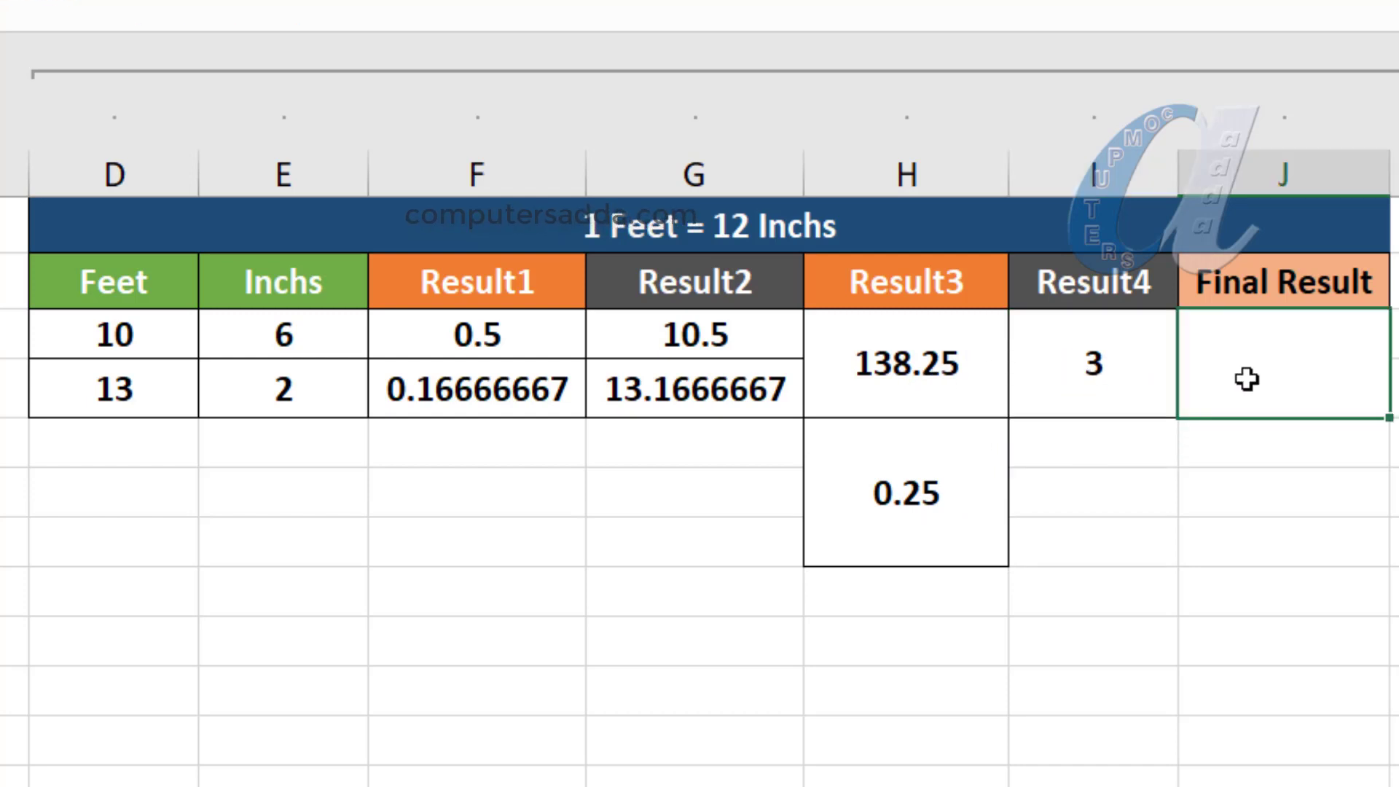
text(13)
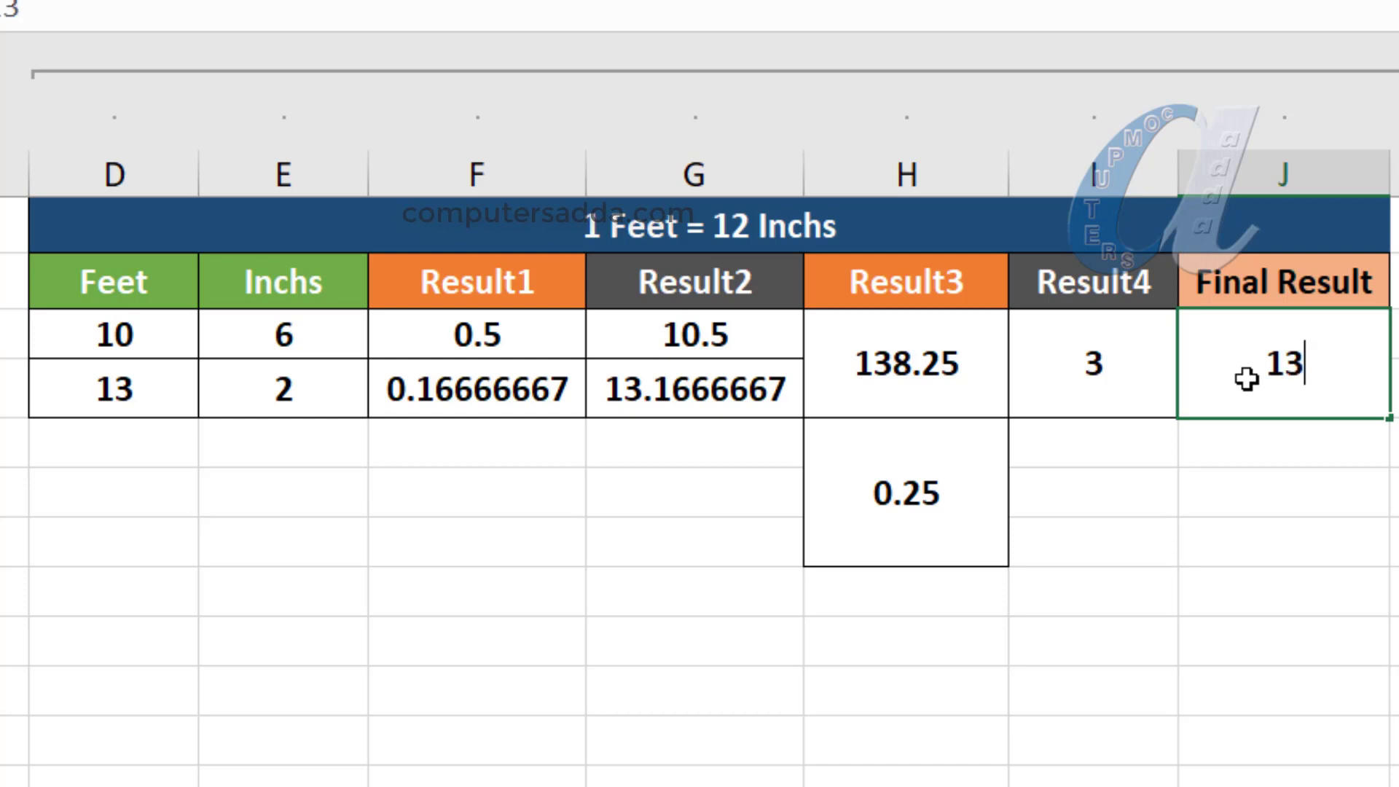
text(8')
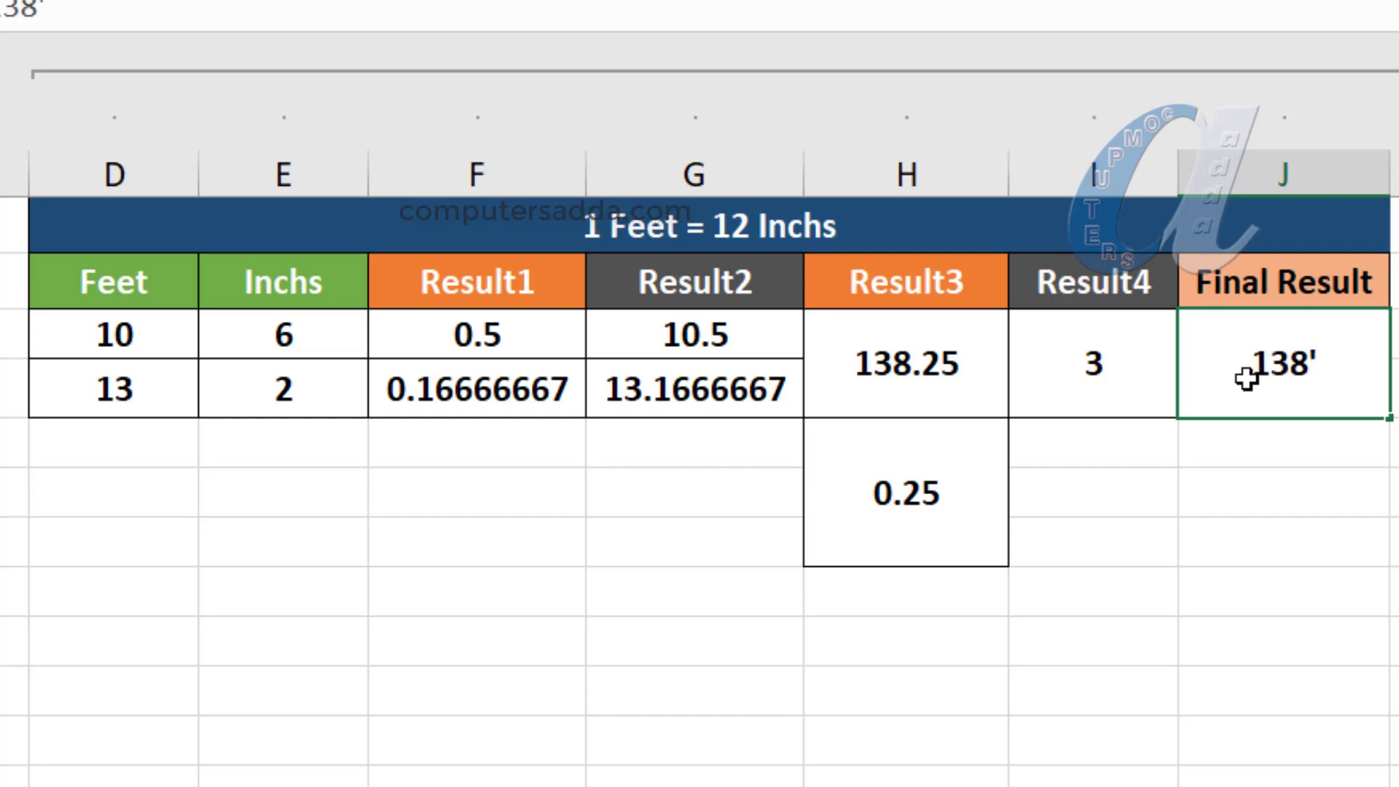
text(3")
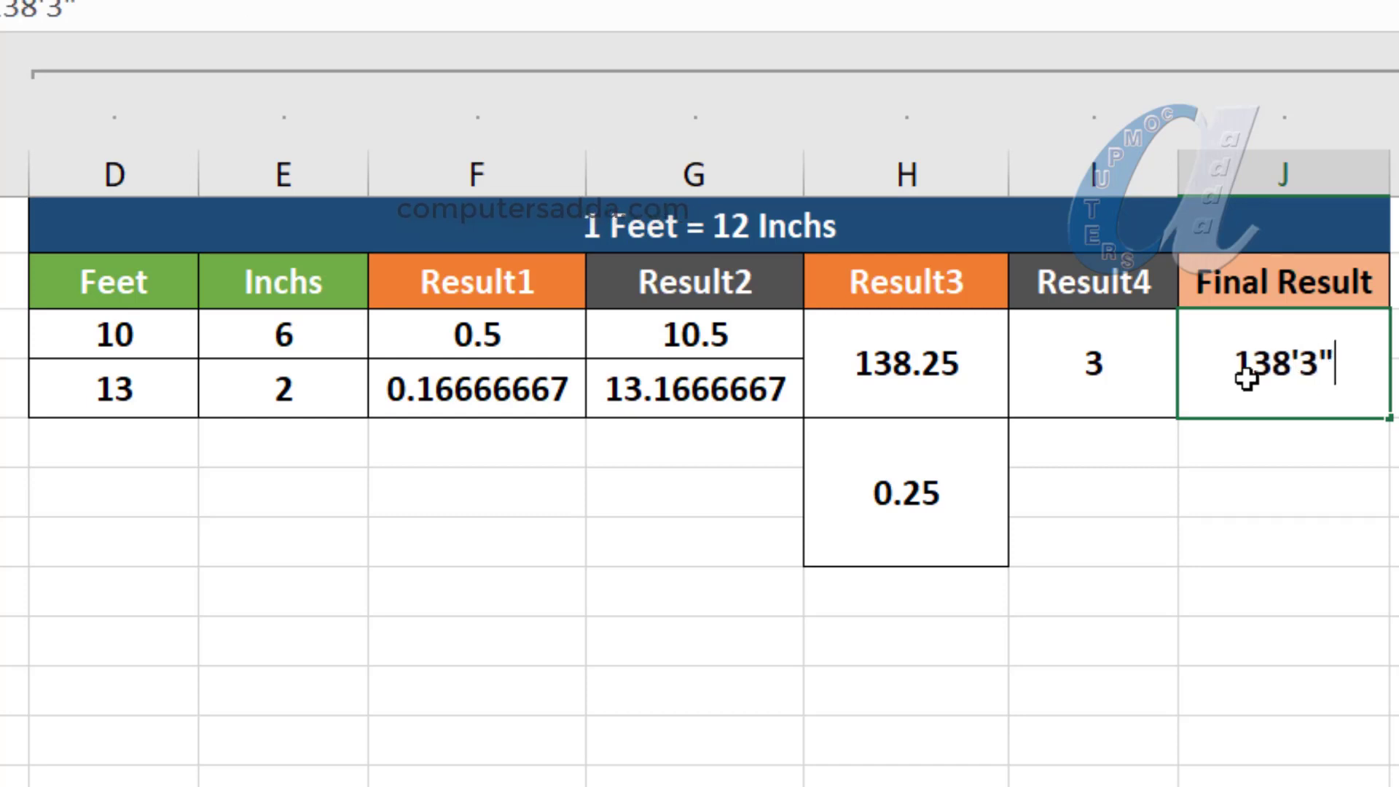
key(Return)
click(1297, 383)
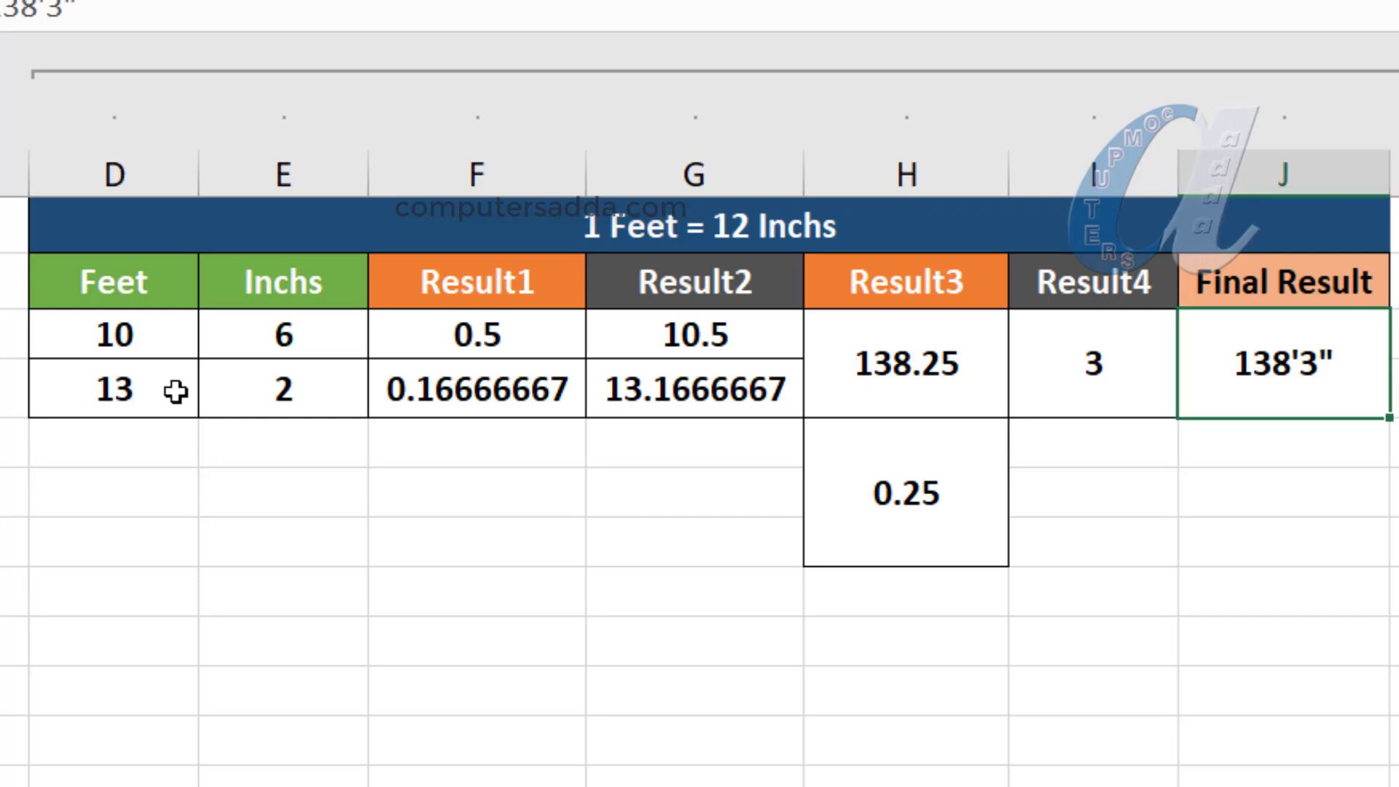
click(171, 436)
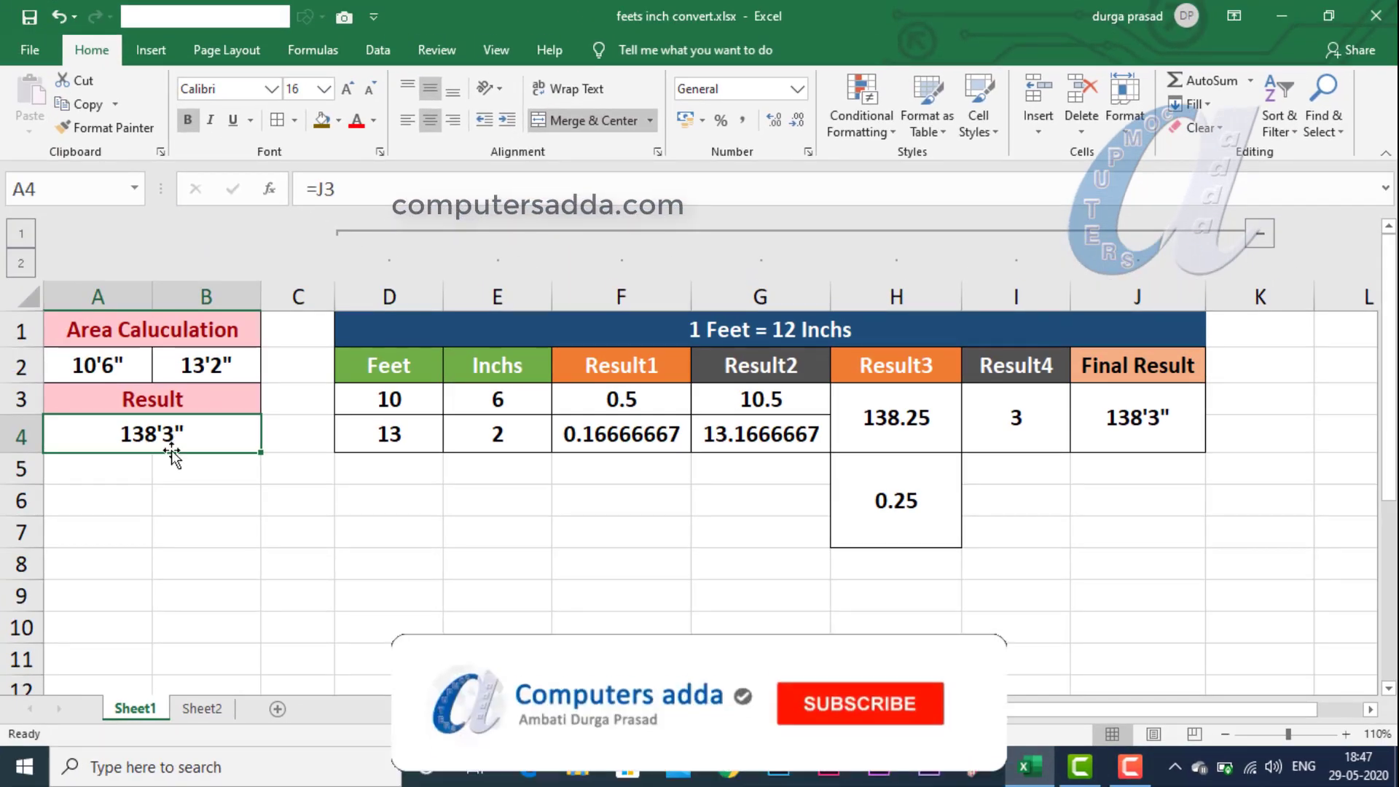